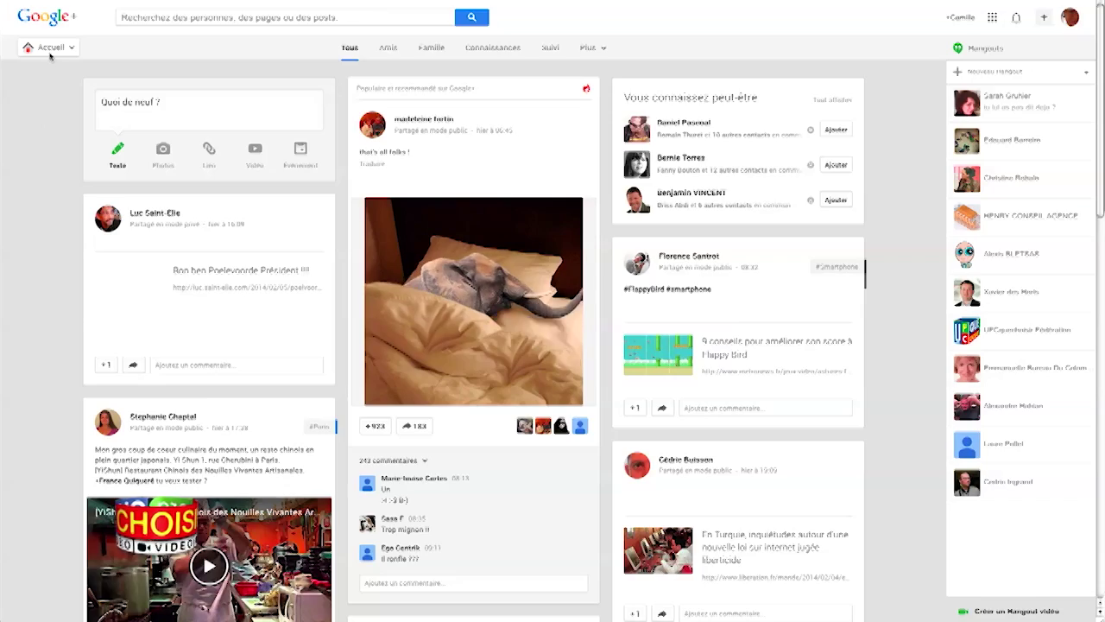
- Open the list of your own circles and name a new circle "Contacts professionnels"
mouse_move(39, 40)
left_click(52, 105)
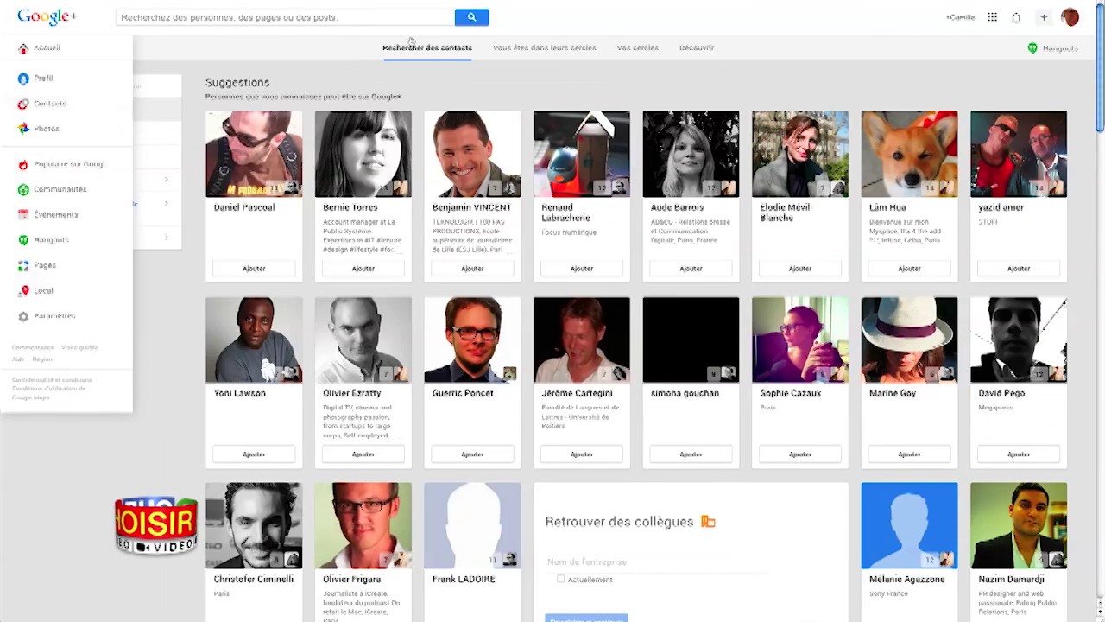
left_click(630, 49)
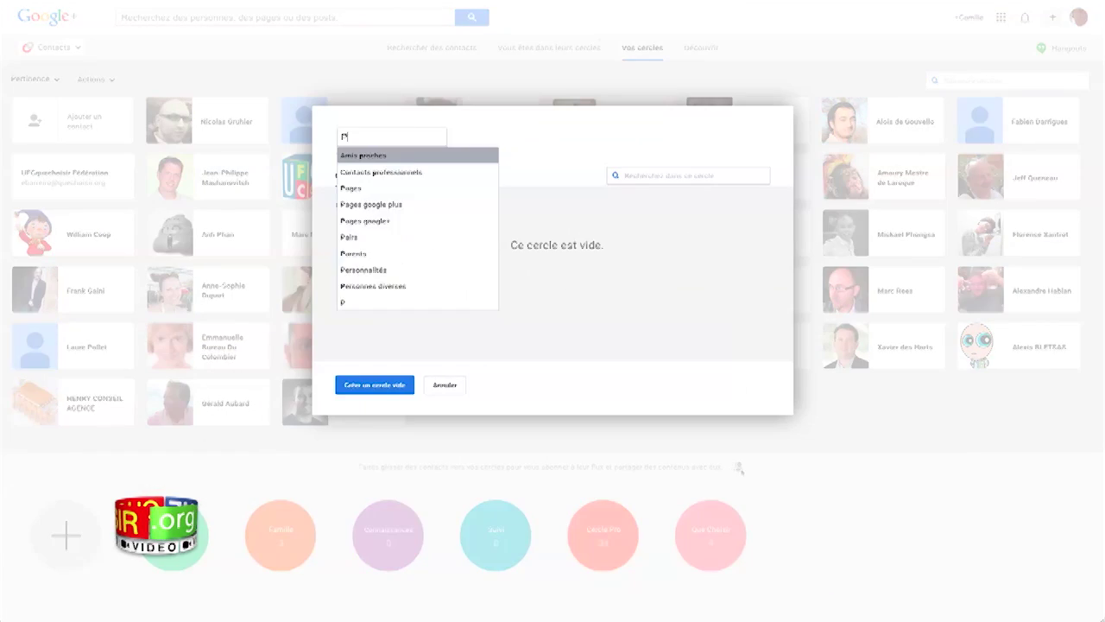
type("ofessionnel")
left_click(344, 170)
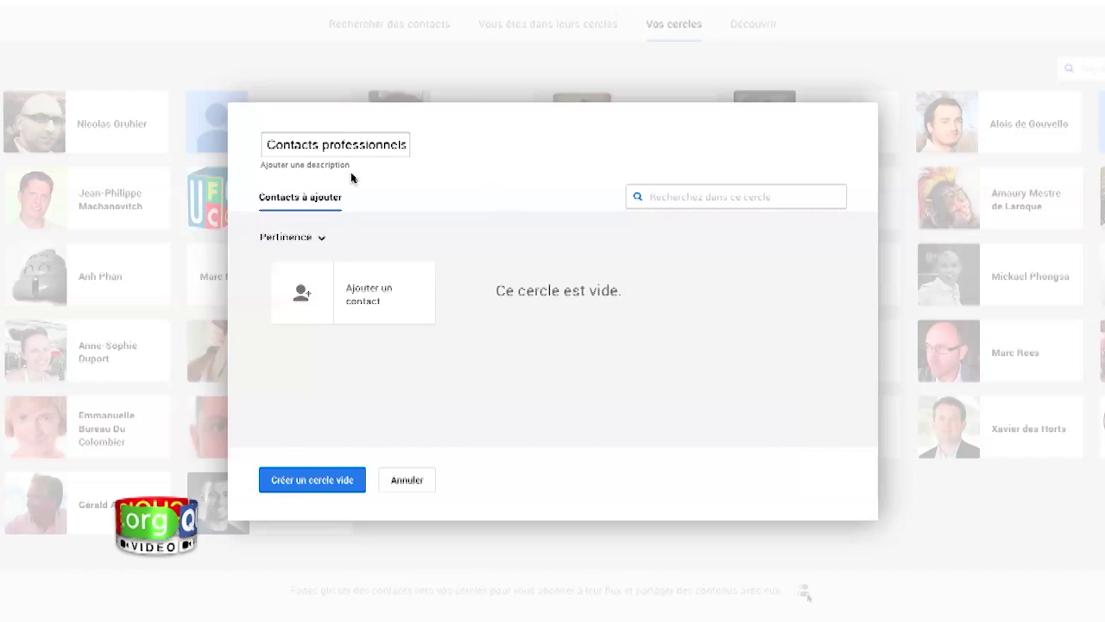
- Add one contact by name to the Contacts professionnels circle and create the circle
left_click(380, 298)
type("rom")
left_click(444, 397)
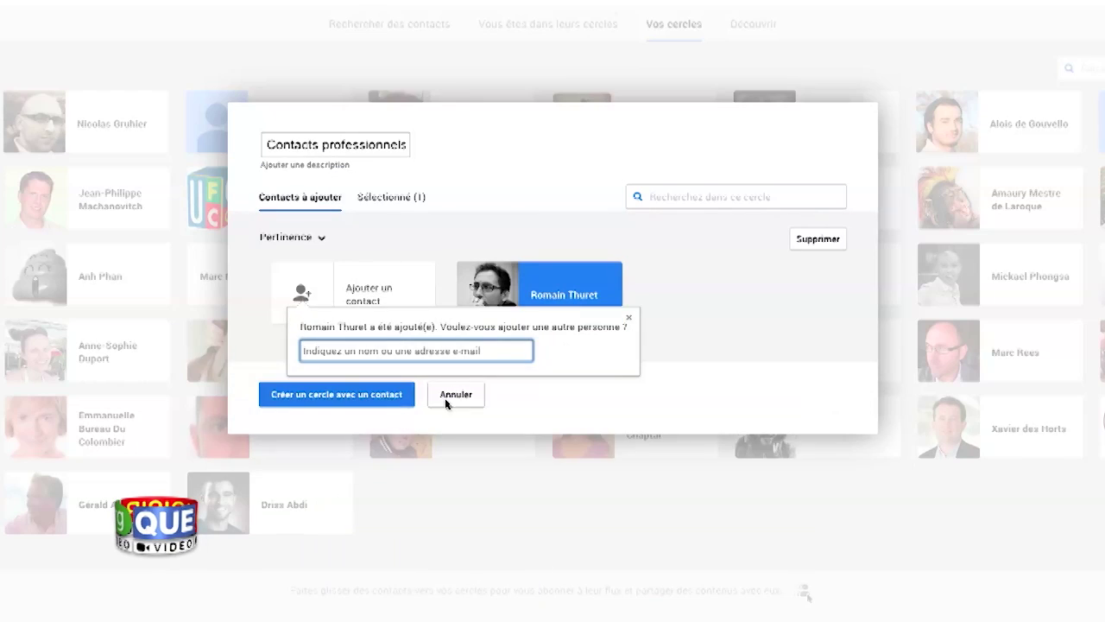
left_click(497, 363)
left_click(359, 427)
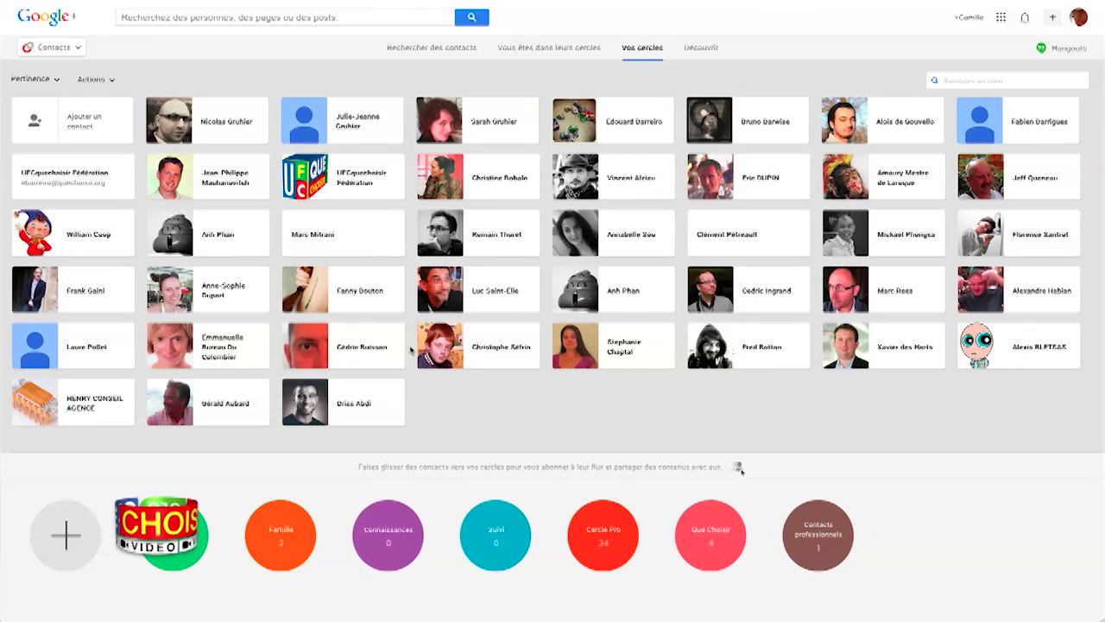
left_click(159, 17)
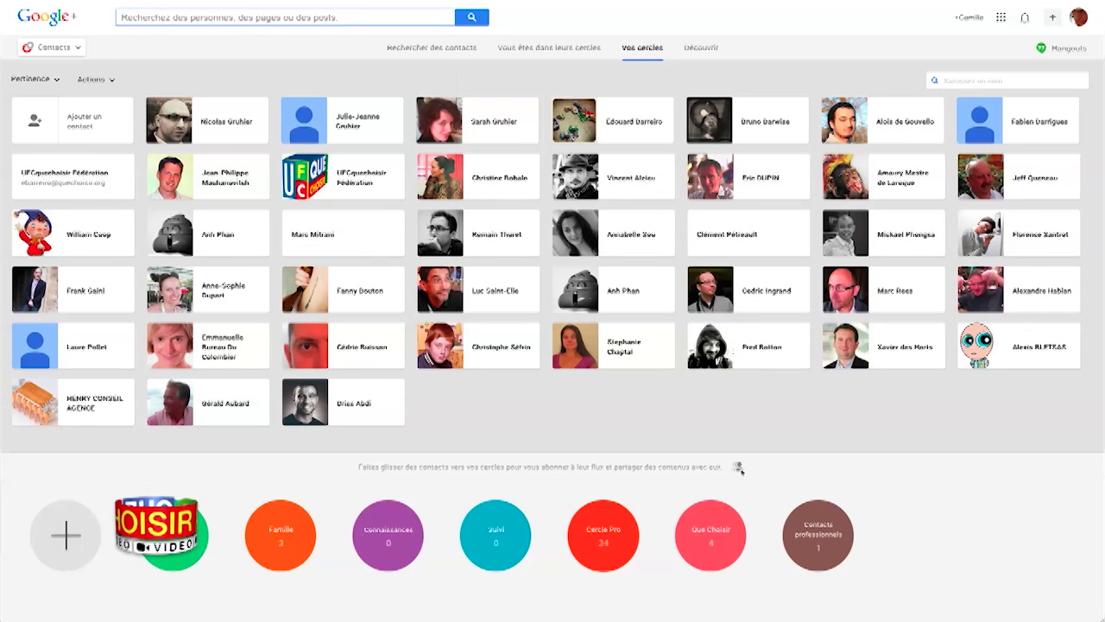
type("jean du")
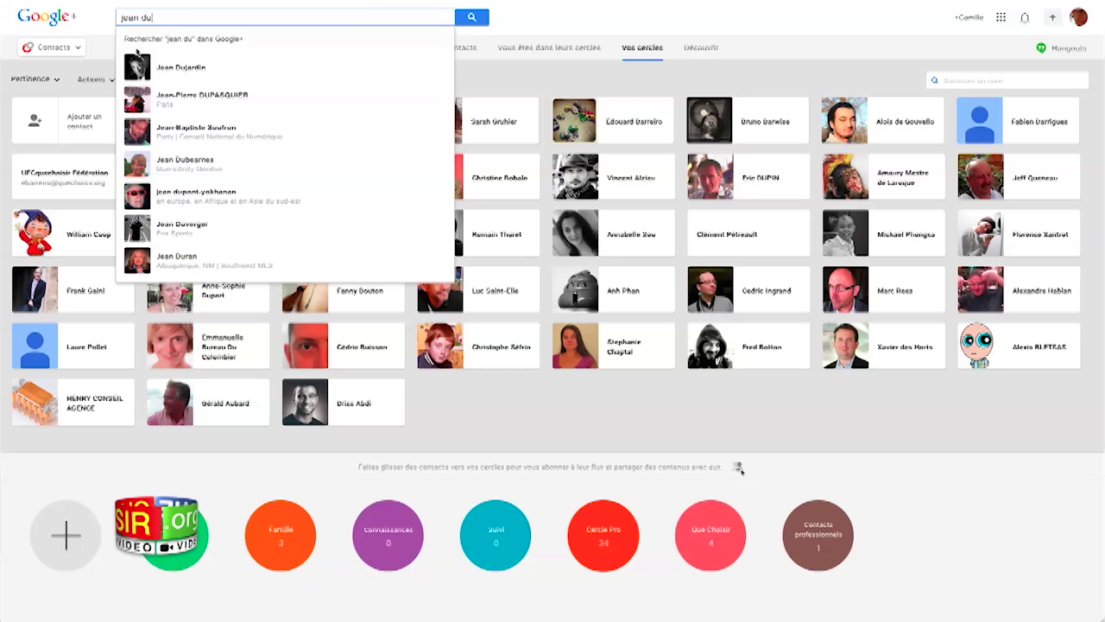
left_click(182, 78)
left_click(274, 246)
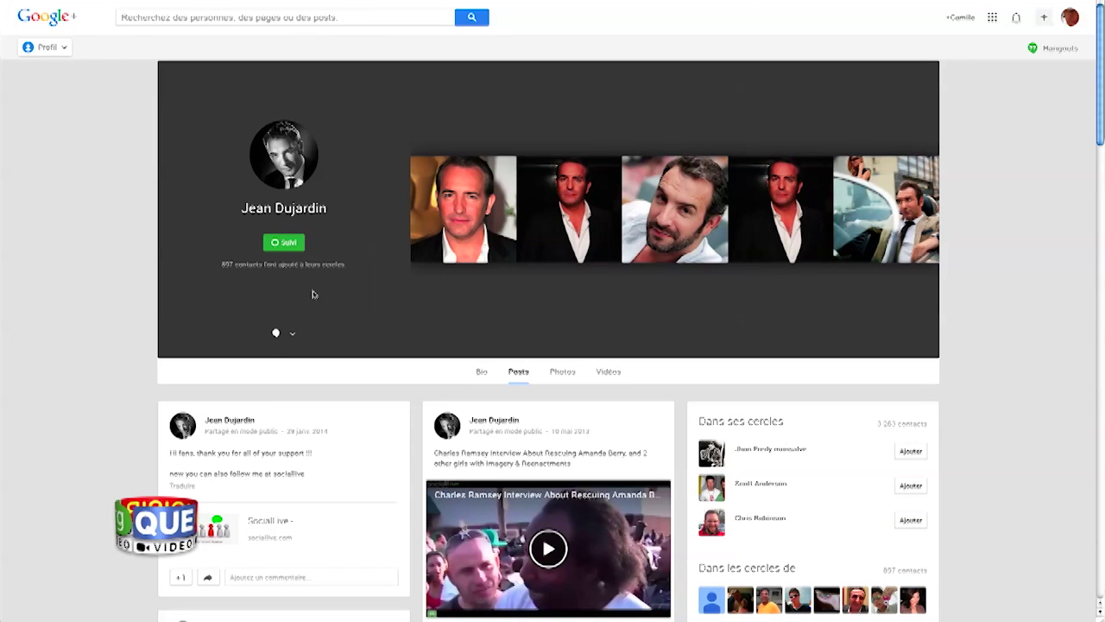
- Look through the contacts who have added you to their circles under "Vous êtes dans leurs cercles"
mouse_move(45, 46)
left_click(62, 114)
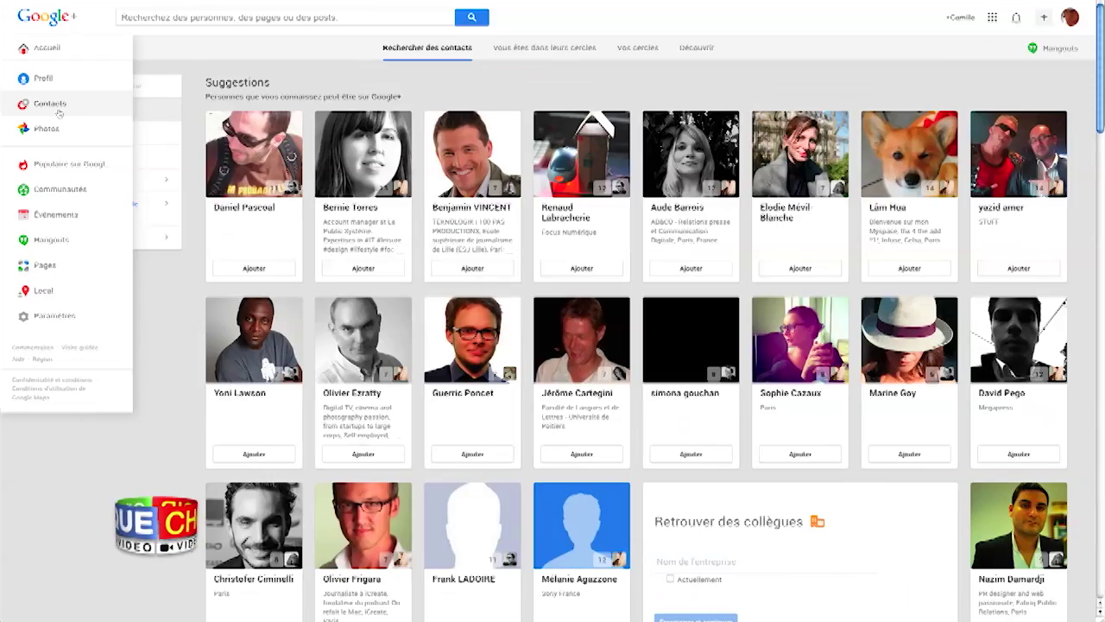
left_click(500, 54)
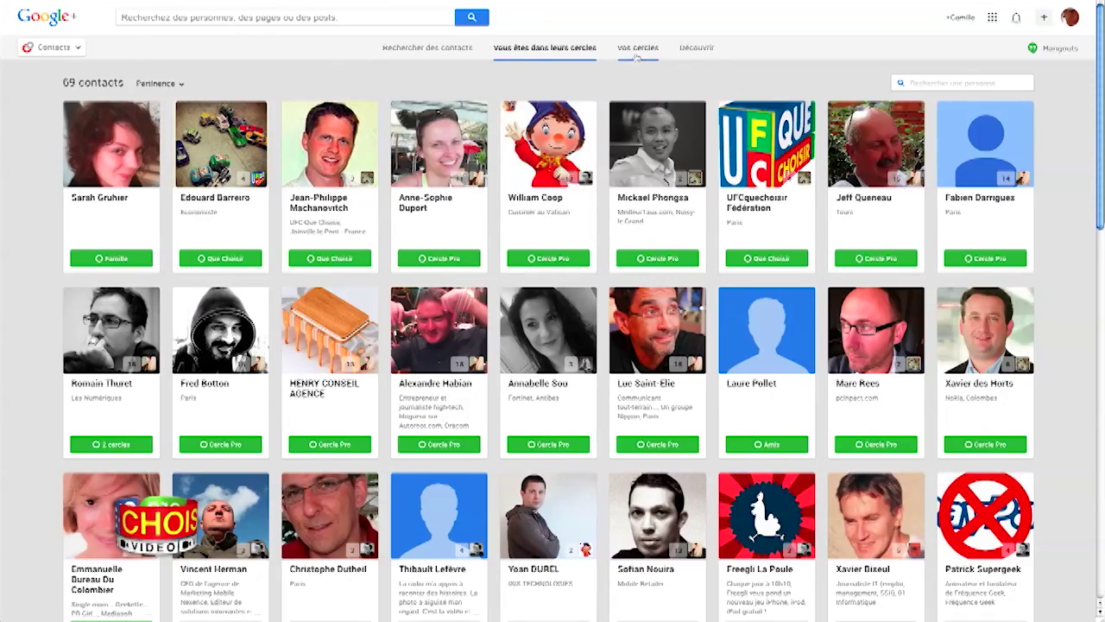
scroll(630, 90, "down", 3)
scroll(636, 82, "down", 7)
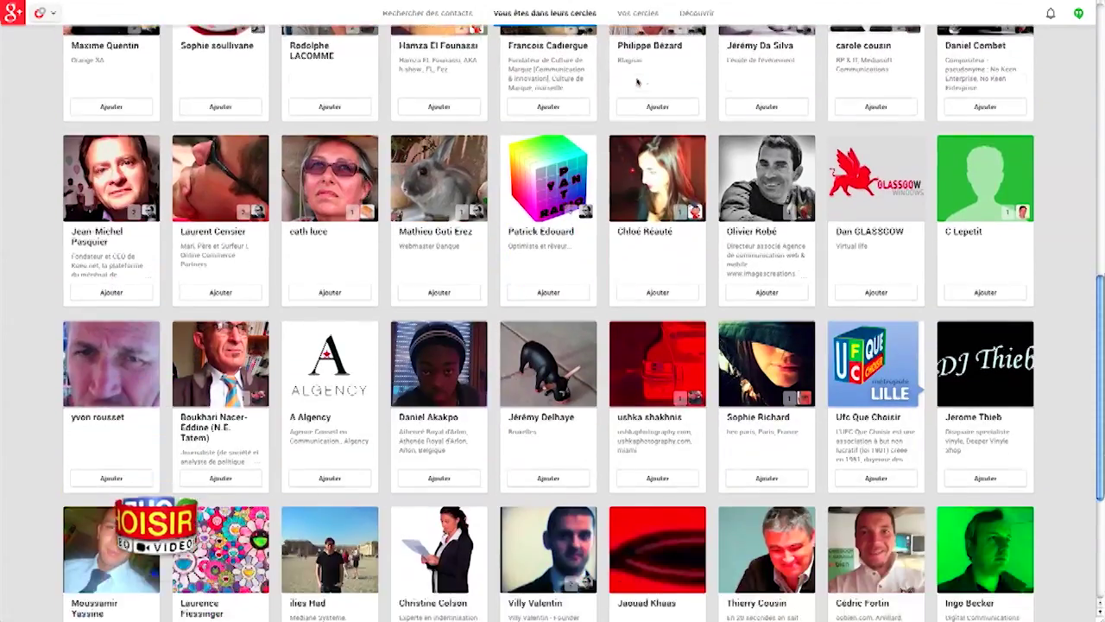
scroll(638, 82, "up", 5)
scroll(638, 82, "up", 5)
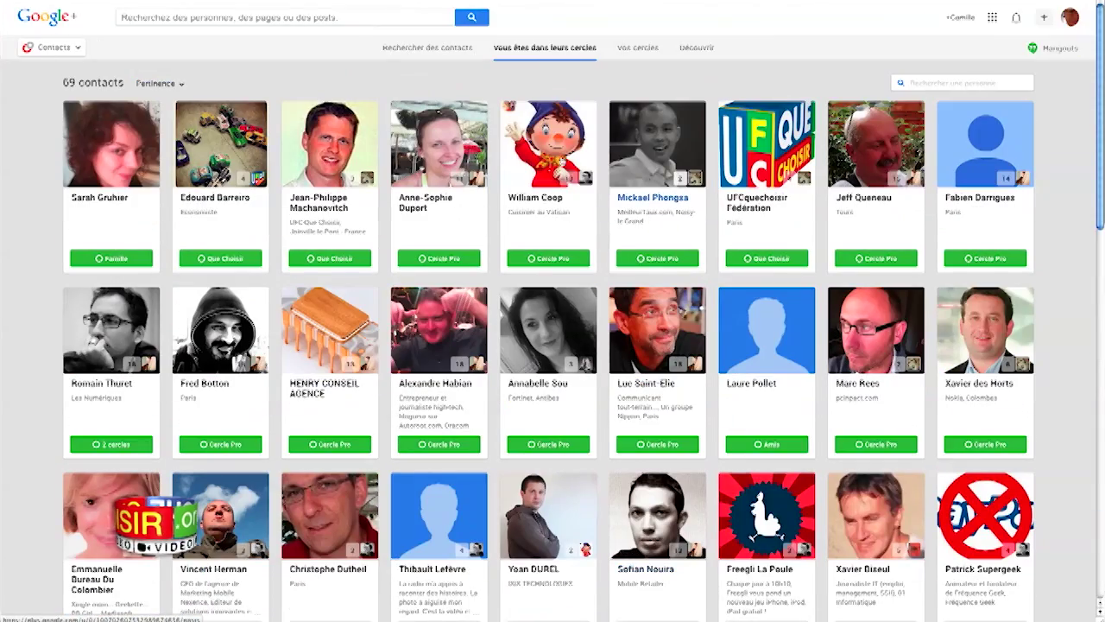
- Open your own profile and show its Bio section
left_click(47, 47)
left_click(45, 78)
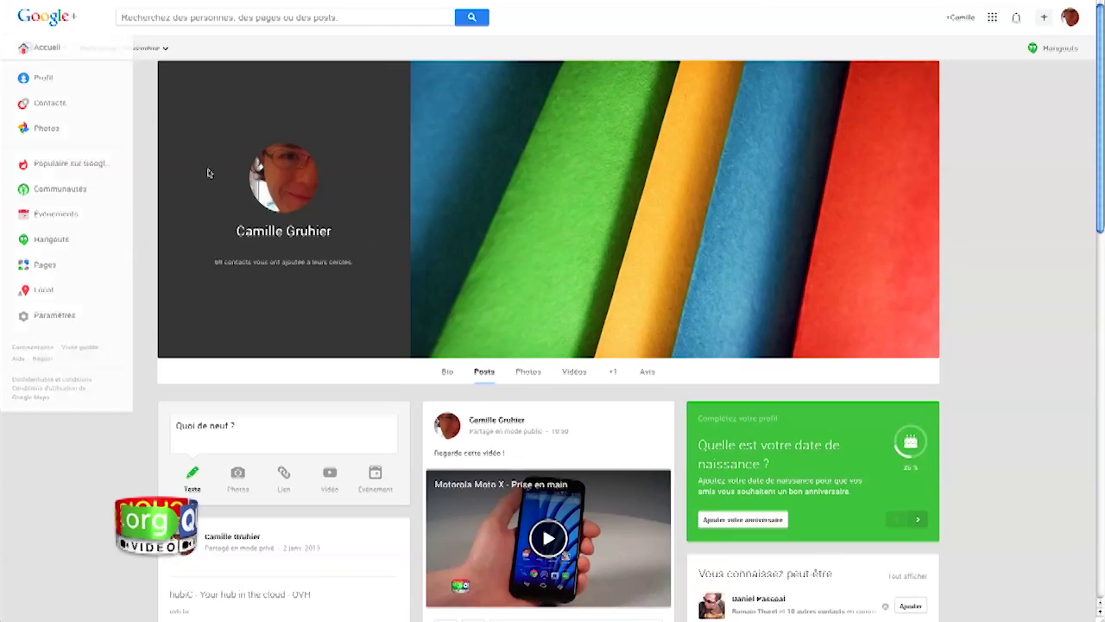
scroll(212, 178, "down", 3)
left_click(451, 238)
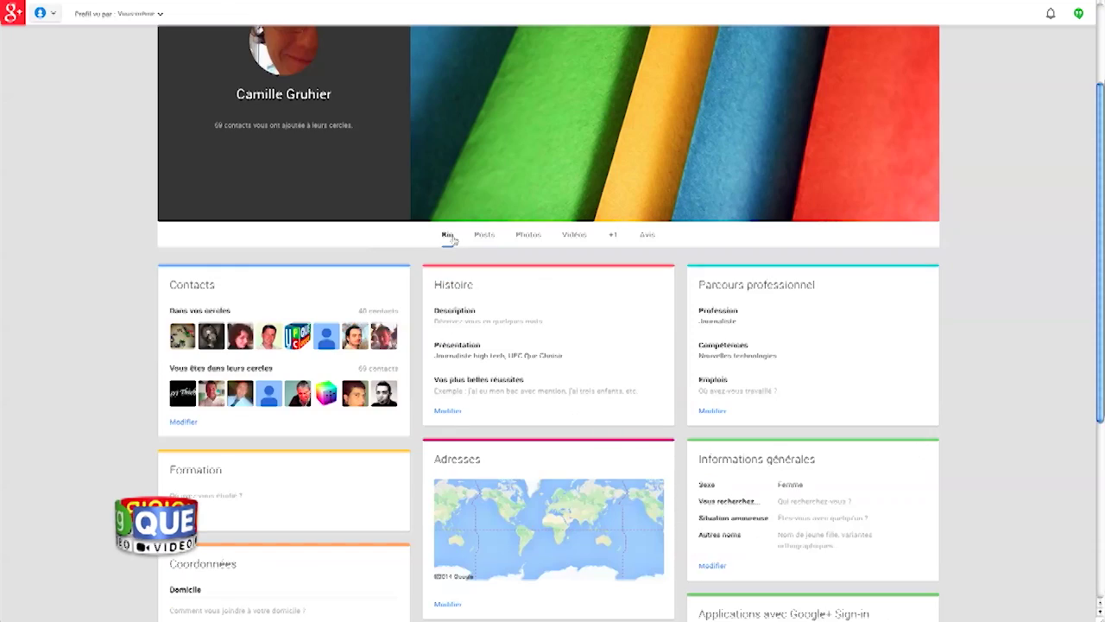
- Edit the Parcours professionnel section of the bio, enter "Nouvelles technologies" as skills and save
scroll(453, 241, "down", 5)
scroll(455, 241, "up", 2)
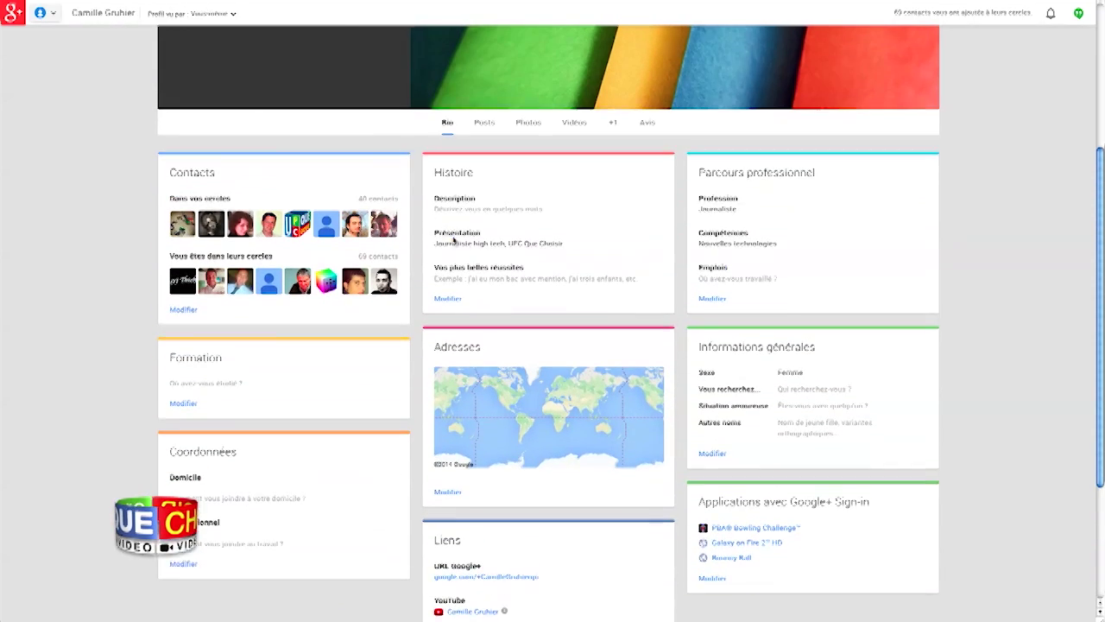
left_click(714, 311)
left_click(524, 282)
type("Nouvelles technologies")
left_click(731, 527)
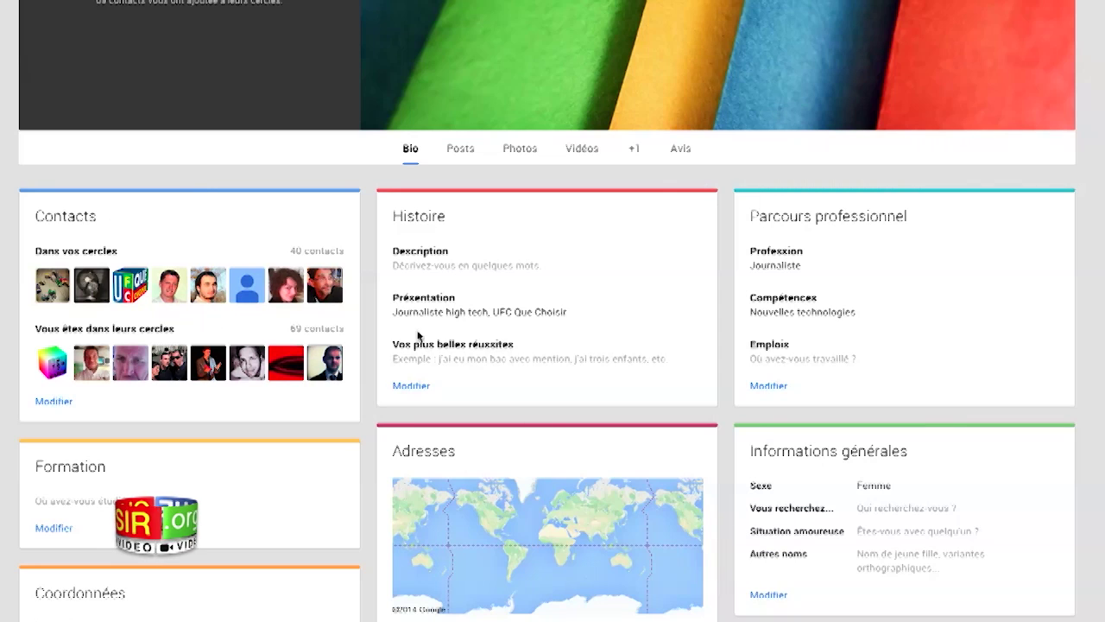
- Edit the bio's Contacts section to include the Connaissances circle among the displayed circles, and save
left_click(53, 401)
left_click(486, 275)
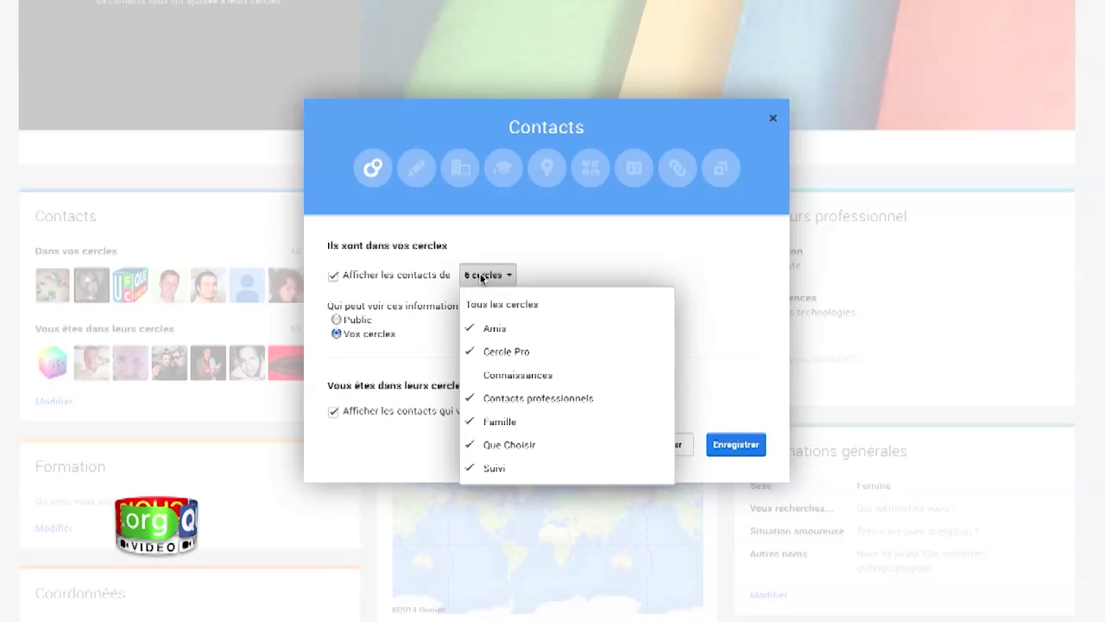
left_click(494, 377)
left_click(723, 443)
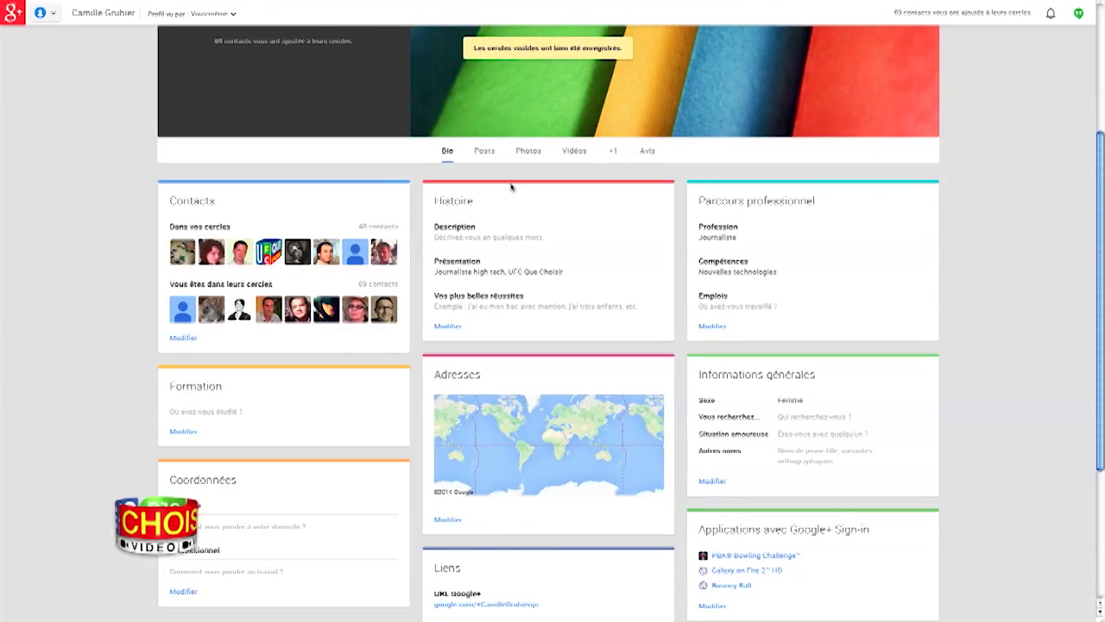
- Under the profile's posts, open the options for managing a park panorama post from 17 December 2012
left_click(484, 152)
scroll(496, 235, "down", 5)
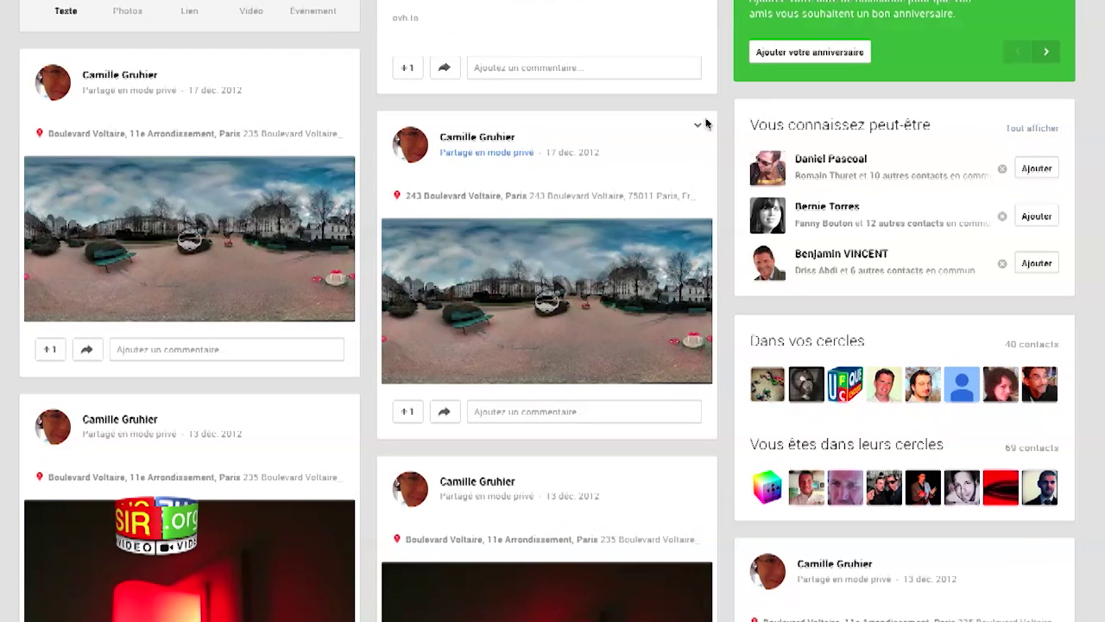
left_click(659, 186)
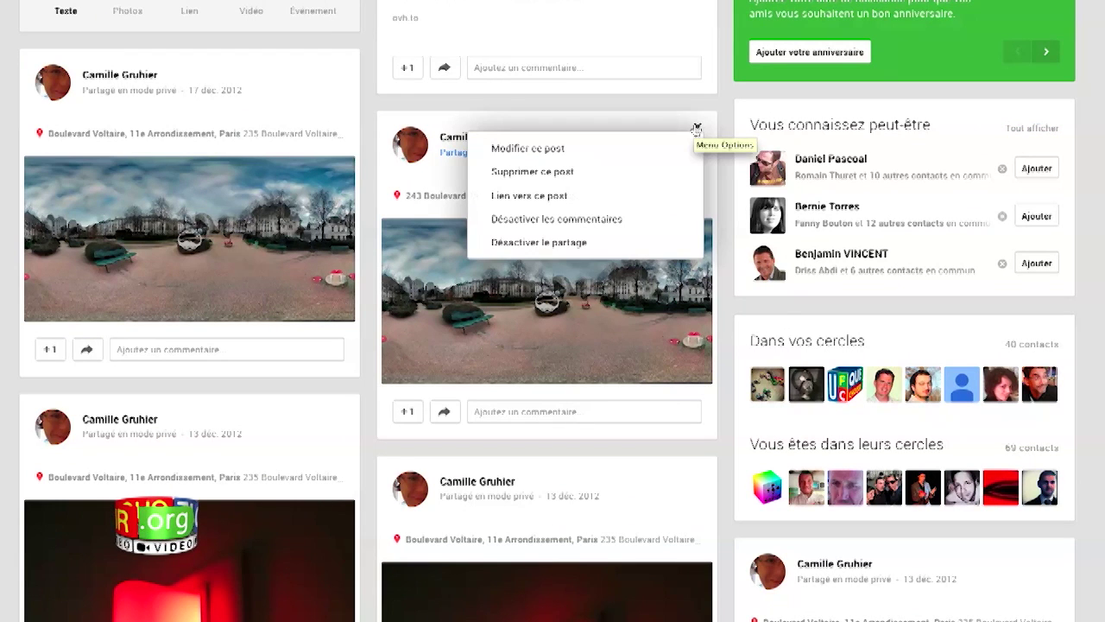
left_click(652, 176)
left_click(682, 222)
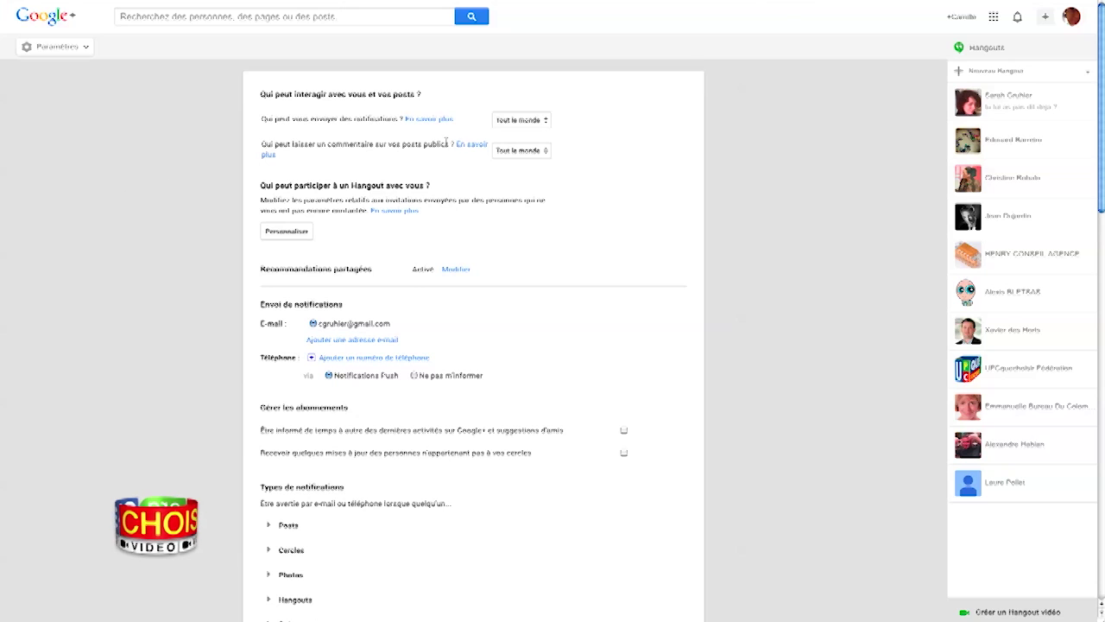
- Restrict who can send notifications to Vos cercles, and limit comments on public posts to the custom circles Famille and Cercle Pro
left_click(509, 122)
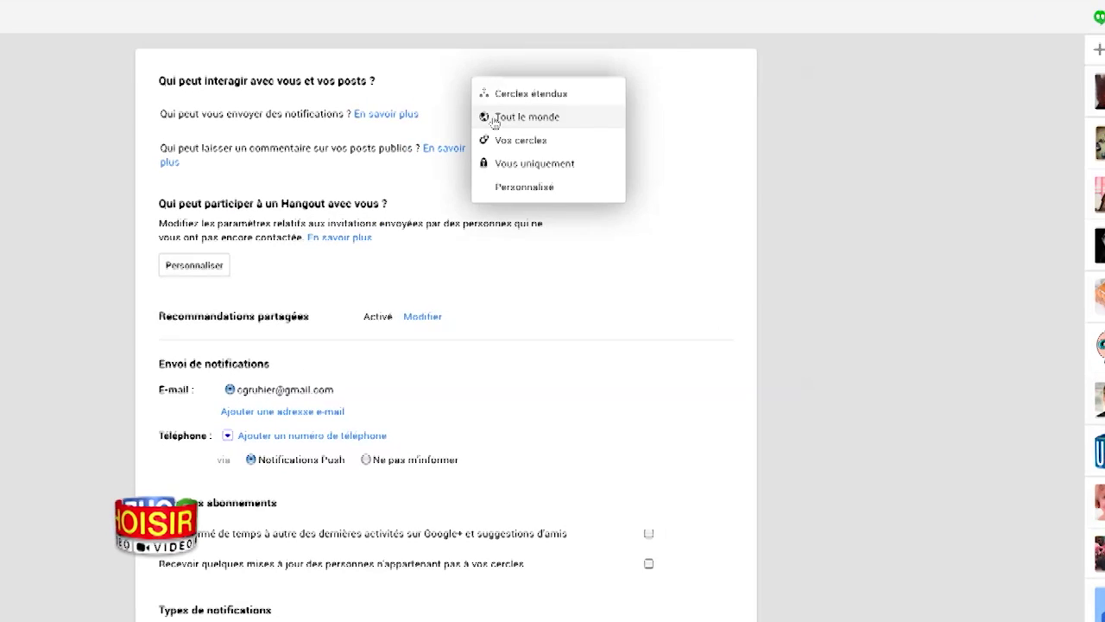
left_click(497, 139)
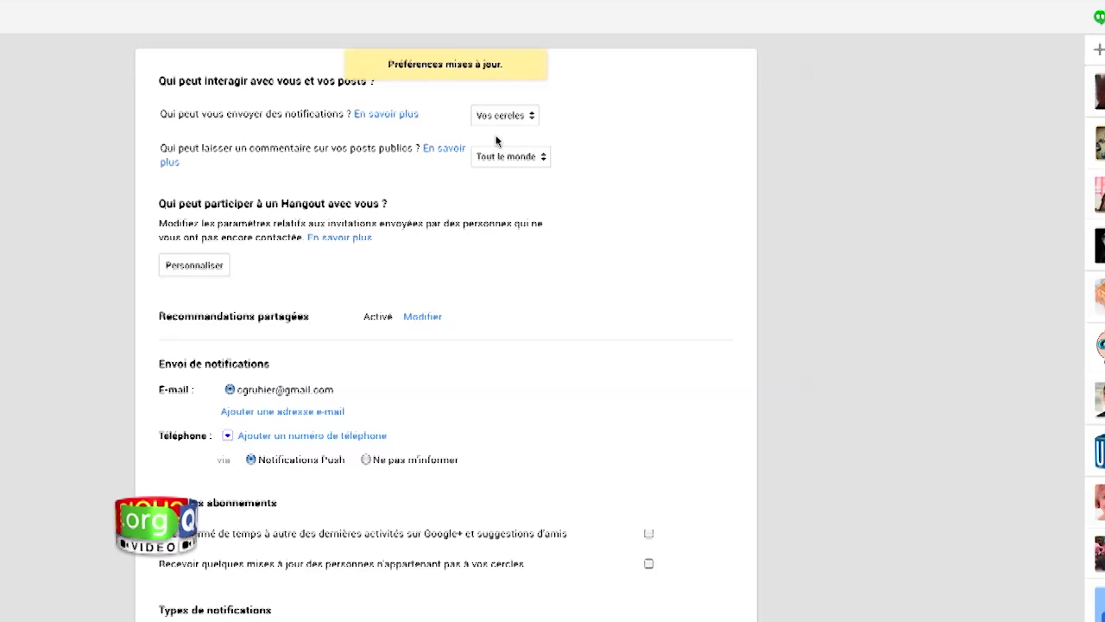
left_click(497, 155)
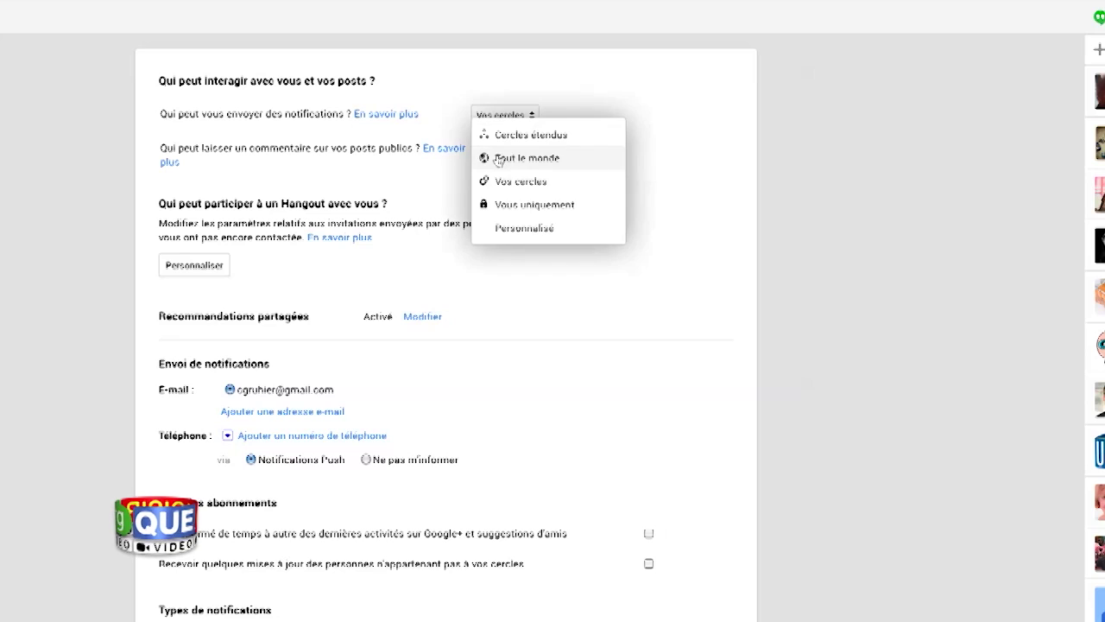
left_click(507, 228)
left_click(538, 201)
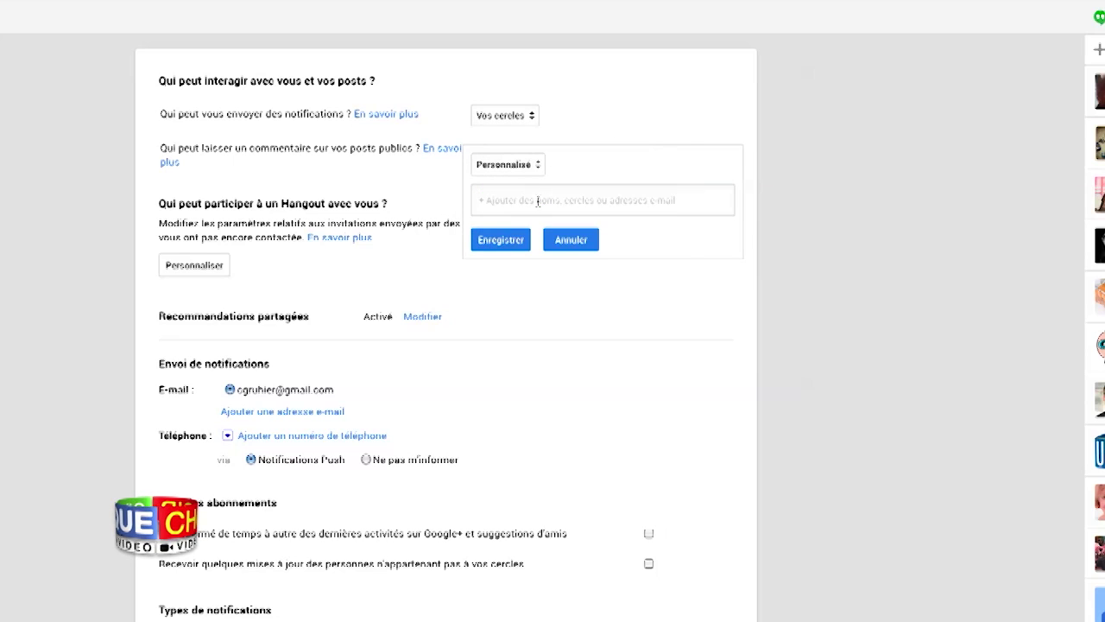
type("fa")
left_click(541, 242)
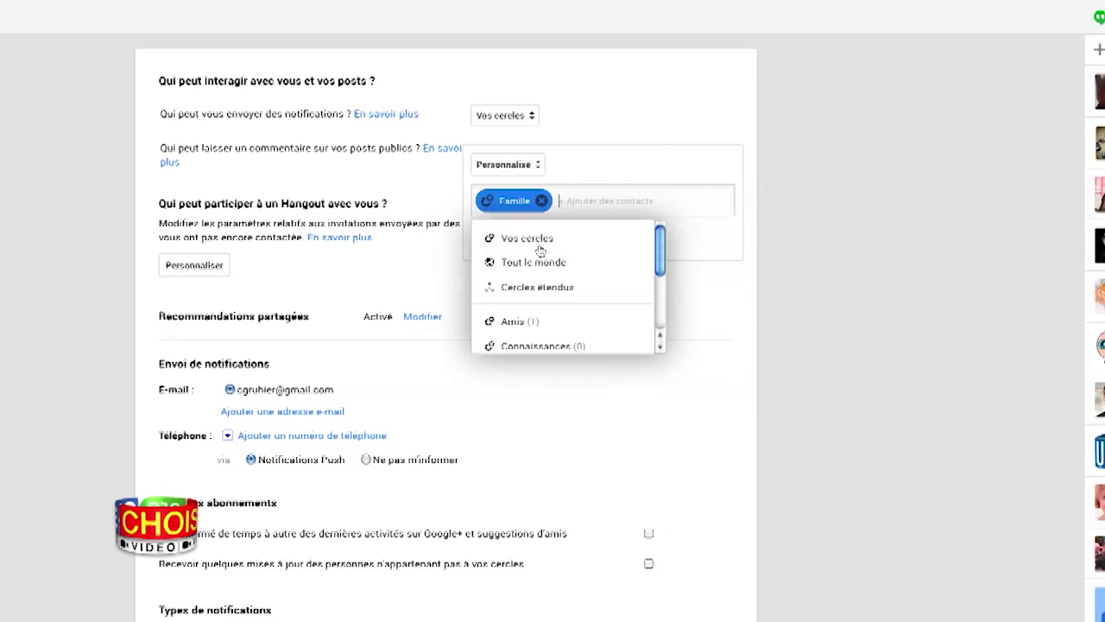
type("pro")
left_click(544, 255)
left_click(717, 257)
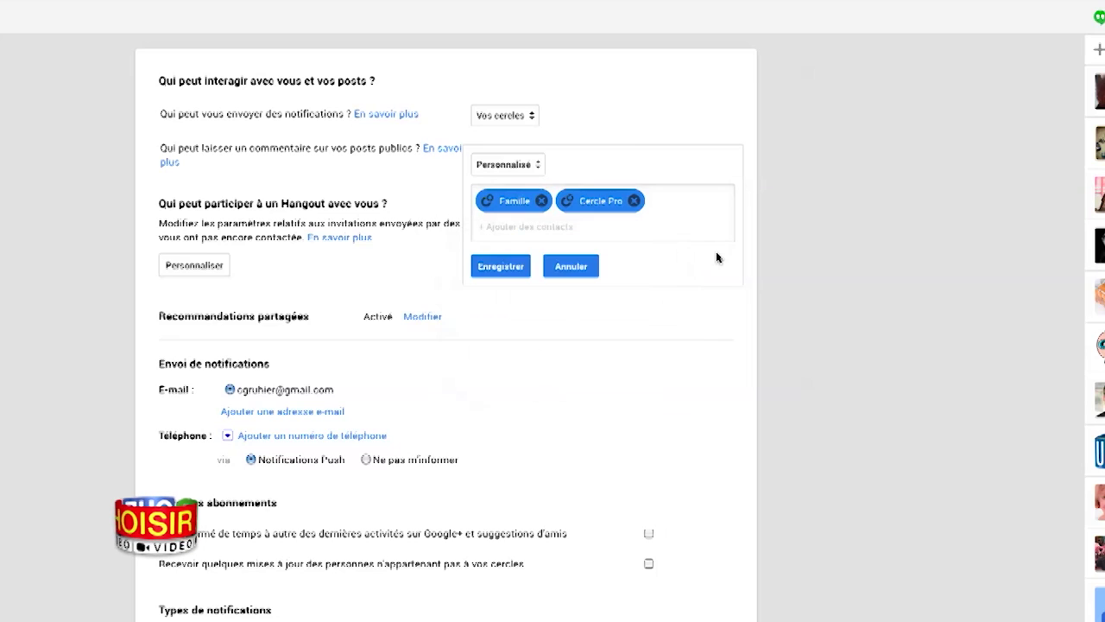
left_click(511, 266)
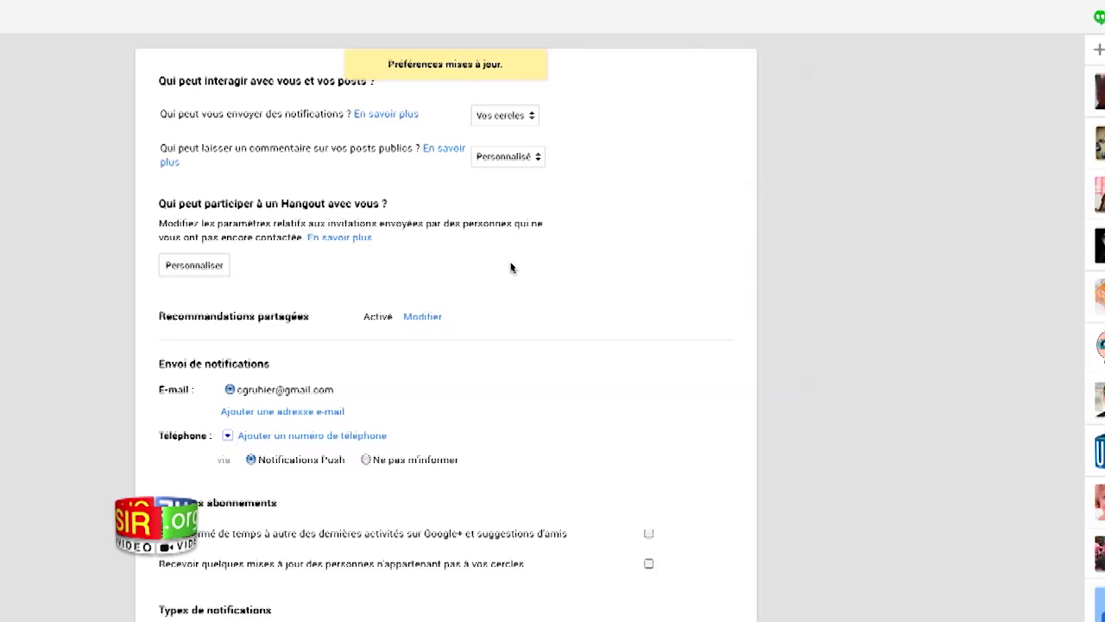
- Customize Hangout permissions so the Connaissances and Cercle Pro circles are set to "Envoyer une demande", and save
left_click(213, 267)
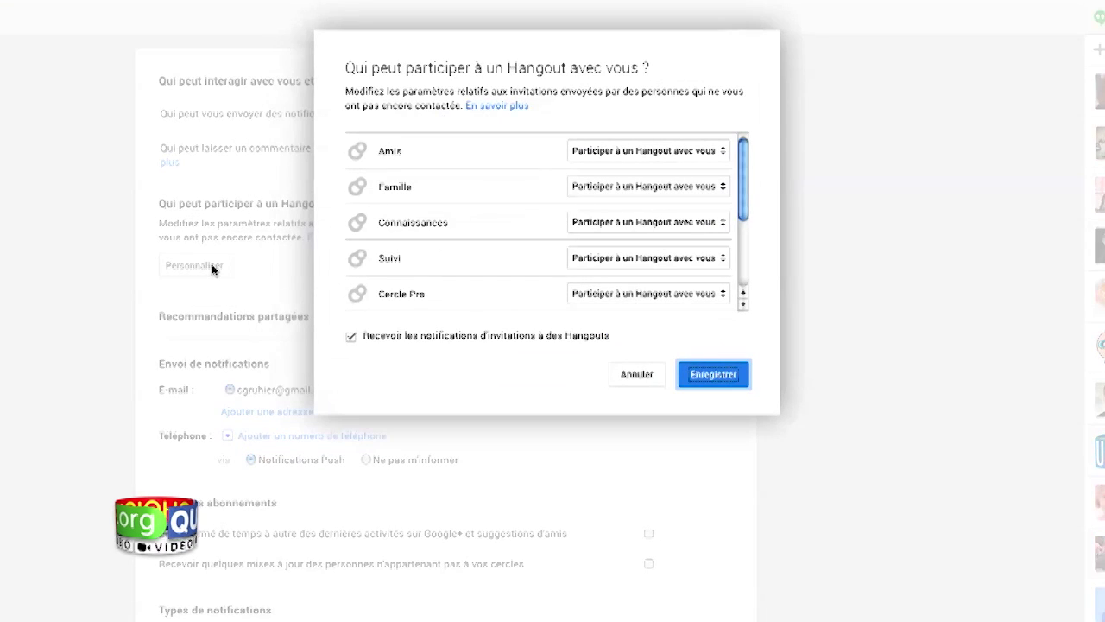
left_click(617, 222)
left_click(618, 248)
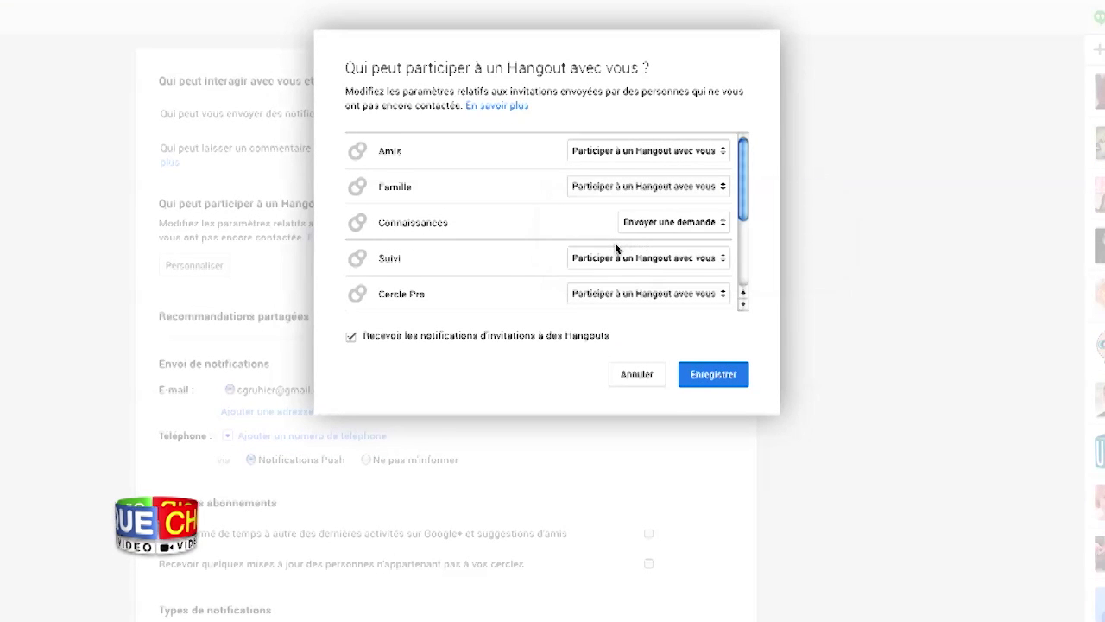
left_click(618, 294)
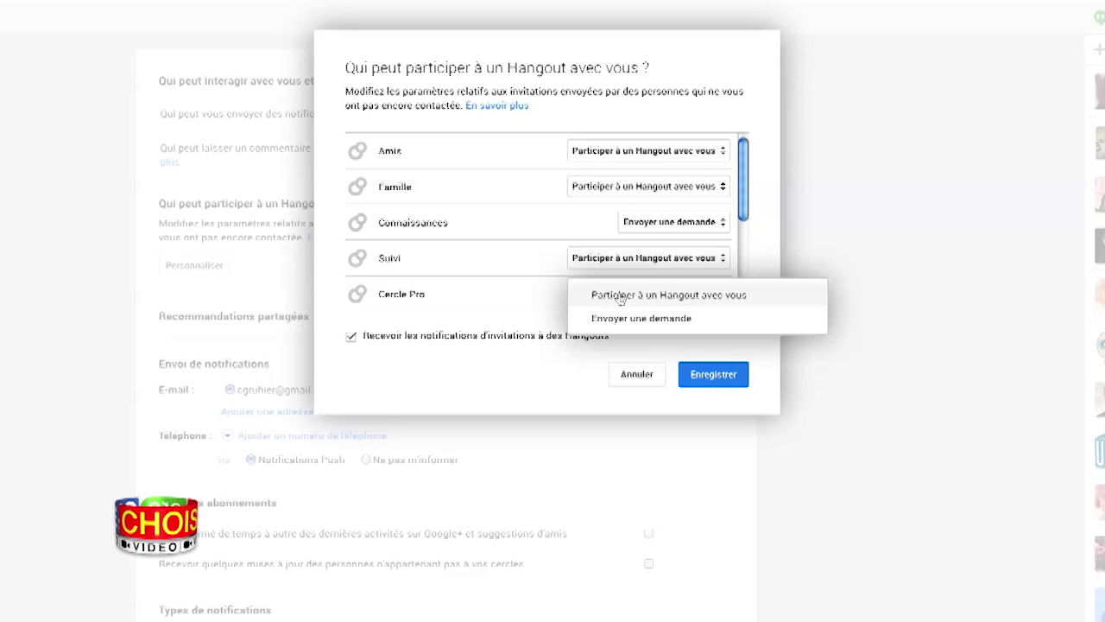
left_click(620, 319)
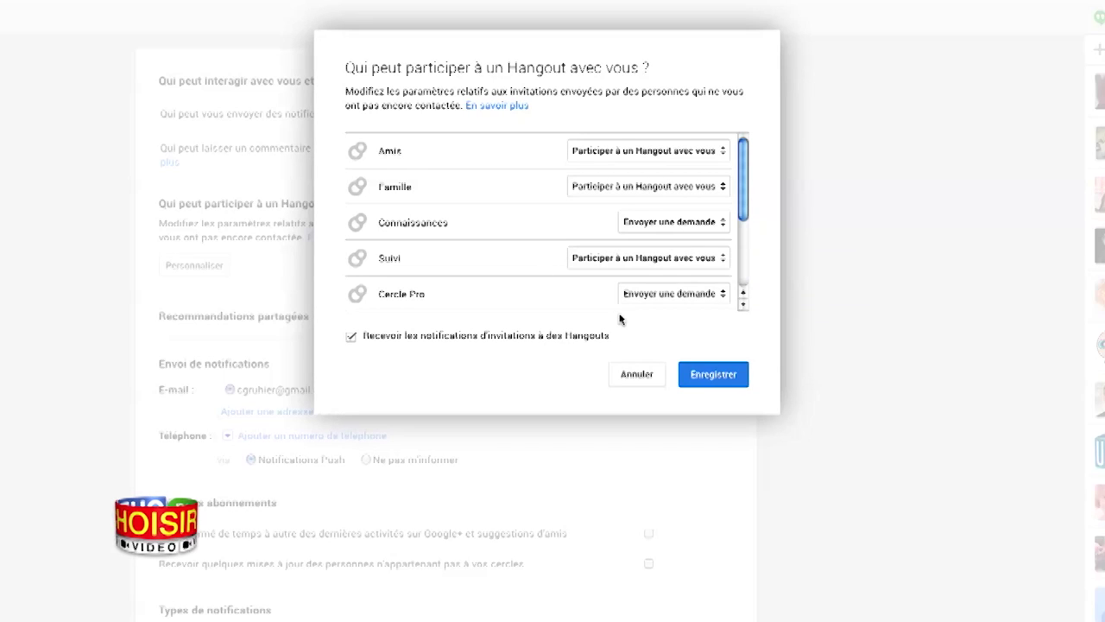
left_click(706, 373)
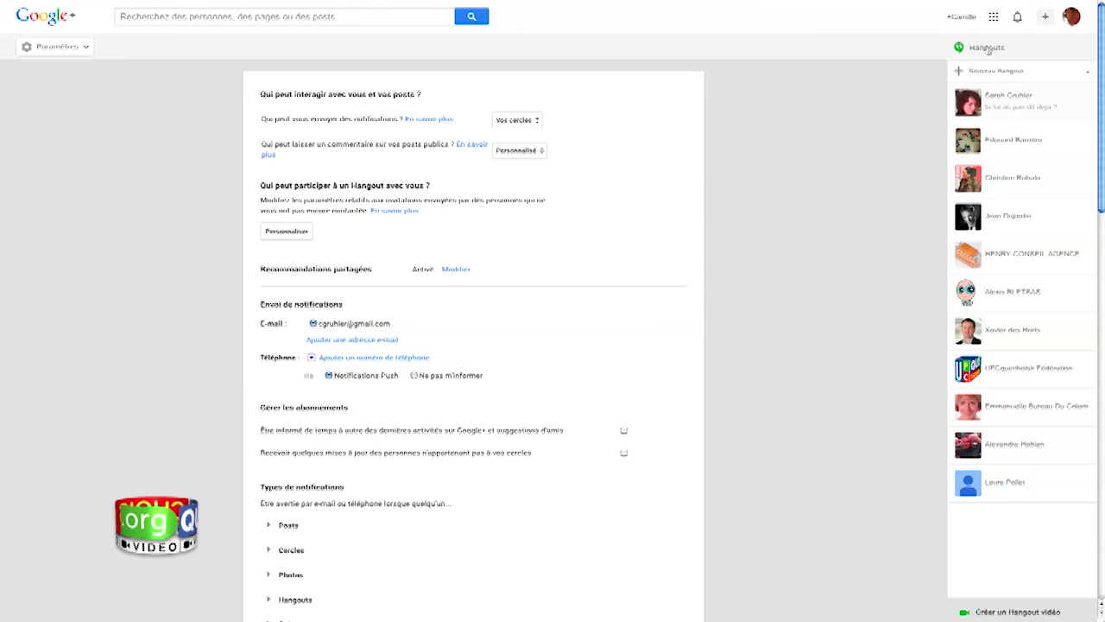
- Switch to Gmail and open its general settings at the option for e-mails sent via the Google+ profile
left_click(994, 16)
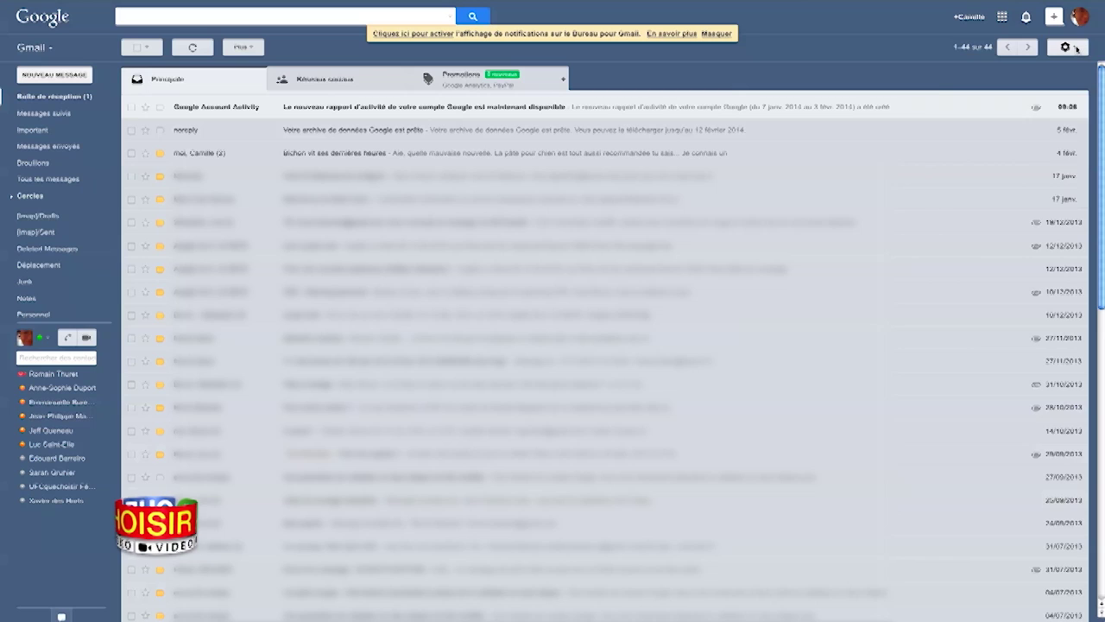
left_click(1071, 48)
left_click(973, 164)
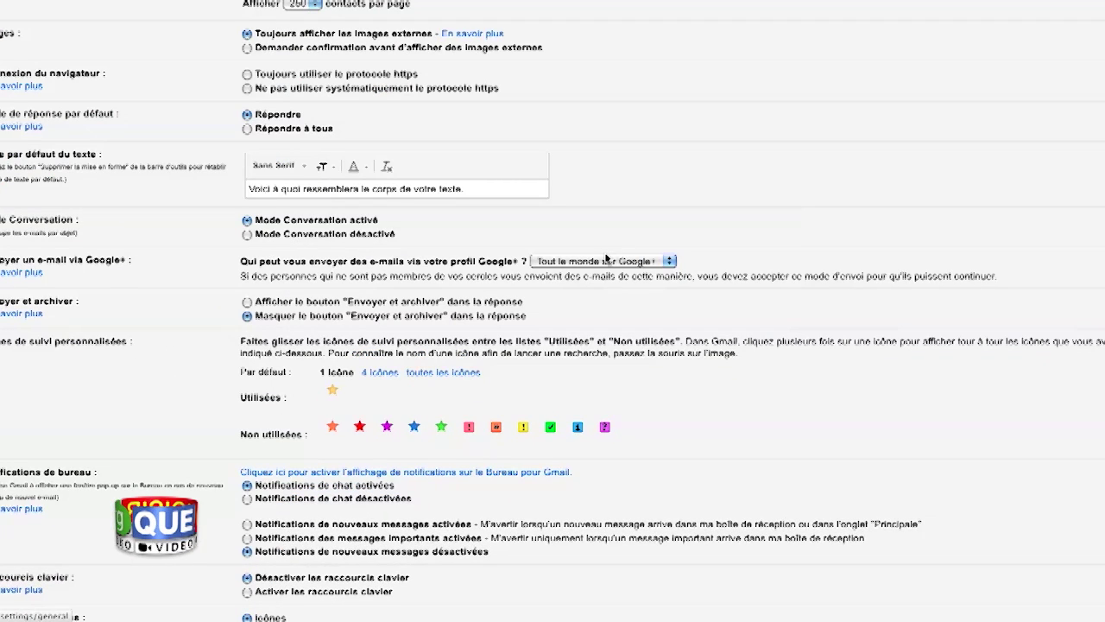
- Set who can send e-mails via the Google+ profile to Personne
left_click(620, 264)
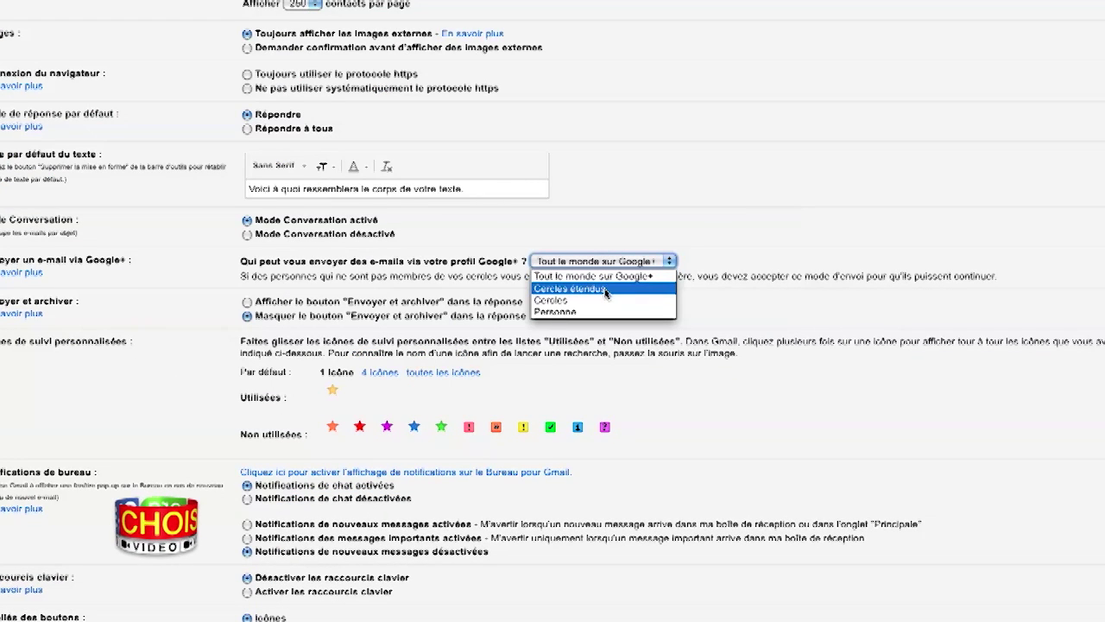
left_click(602, 313)
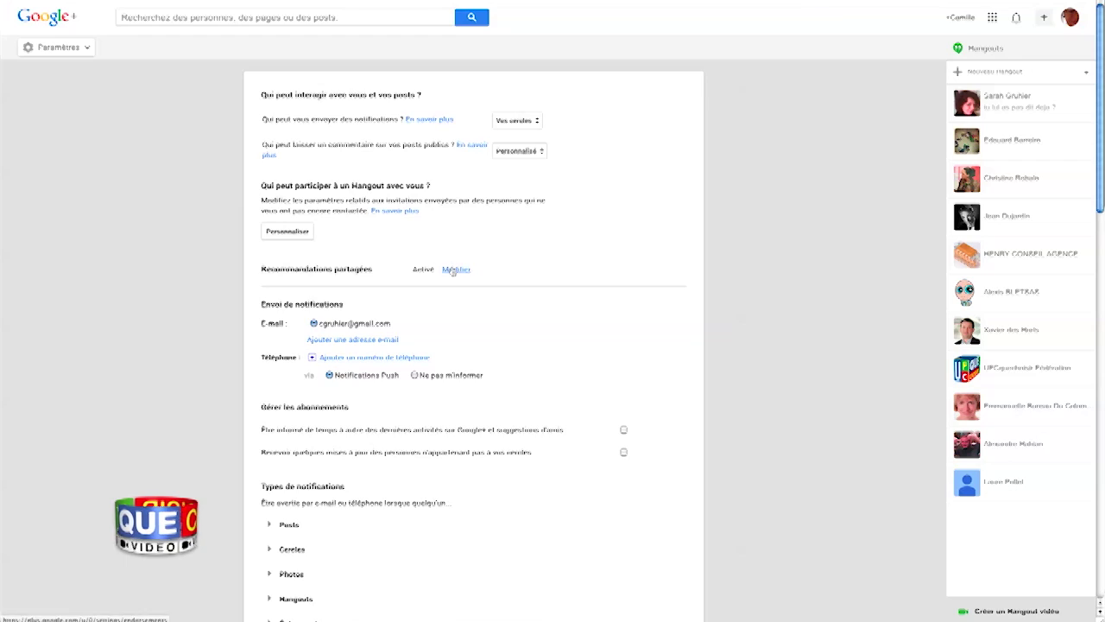
- In the Google+ settings, turn off and save shared recommendations in ads, and return to the account settings
left_click(453, 270)
scroll(452, 270, "down", 5)
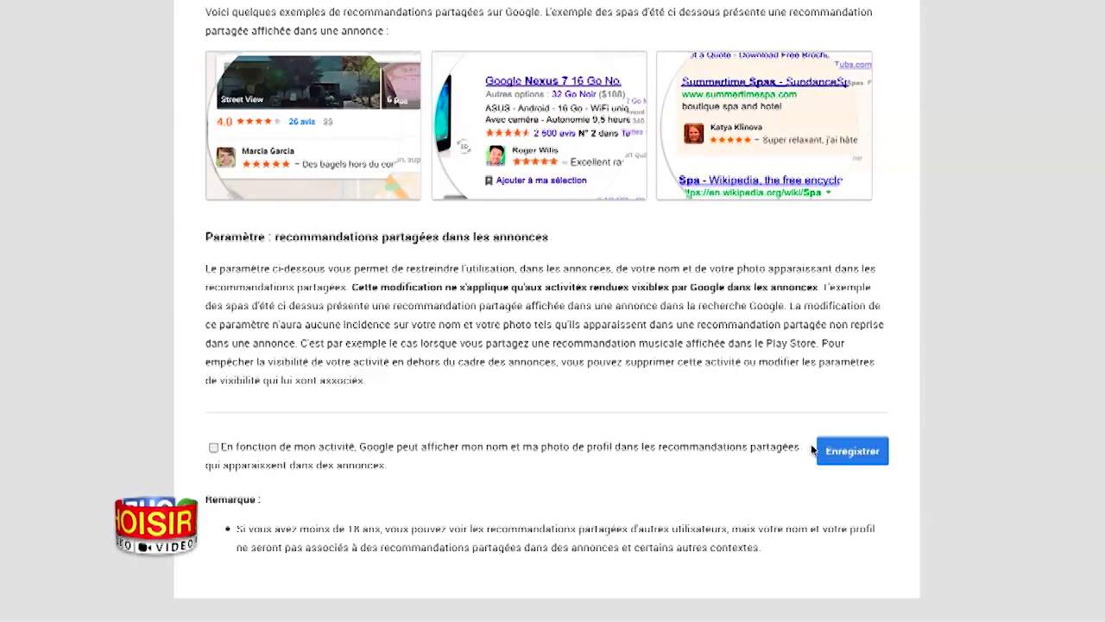
left_click(846, 451)
left_click(690, 245)
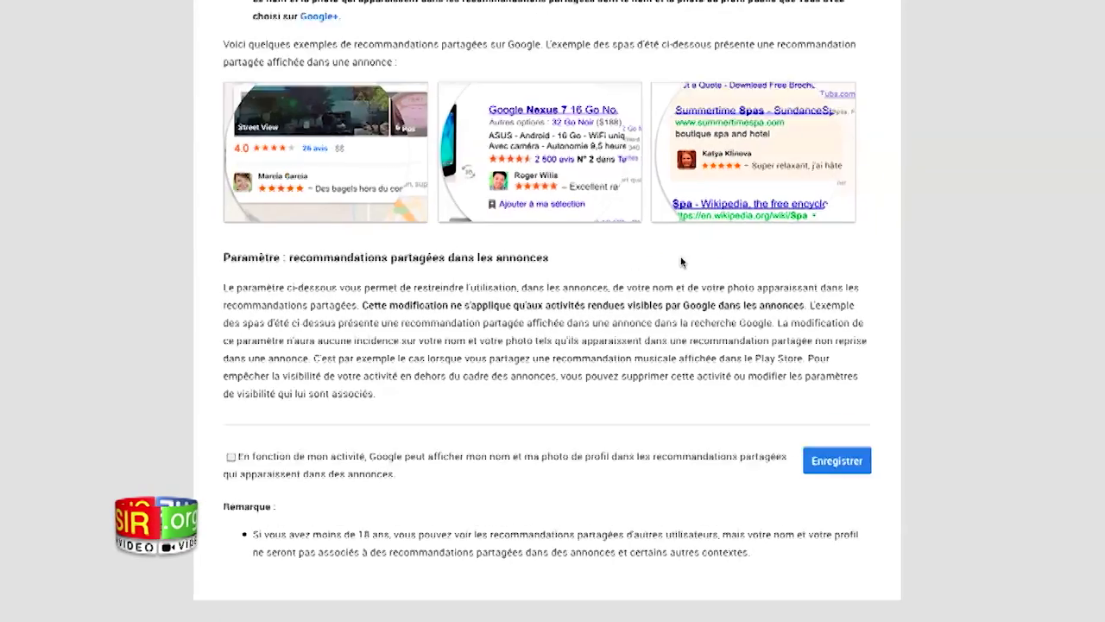
scroll(689, 243, "up", 3)
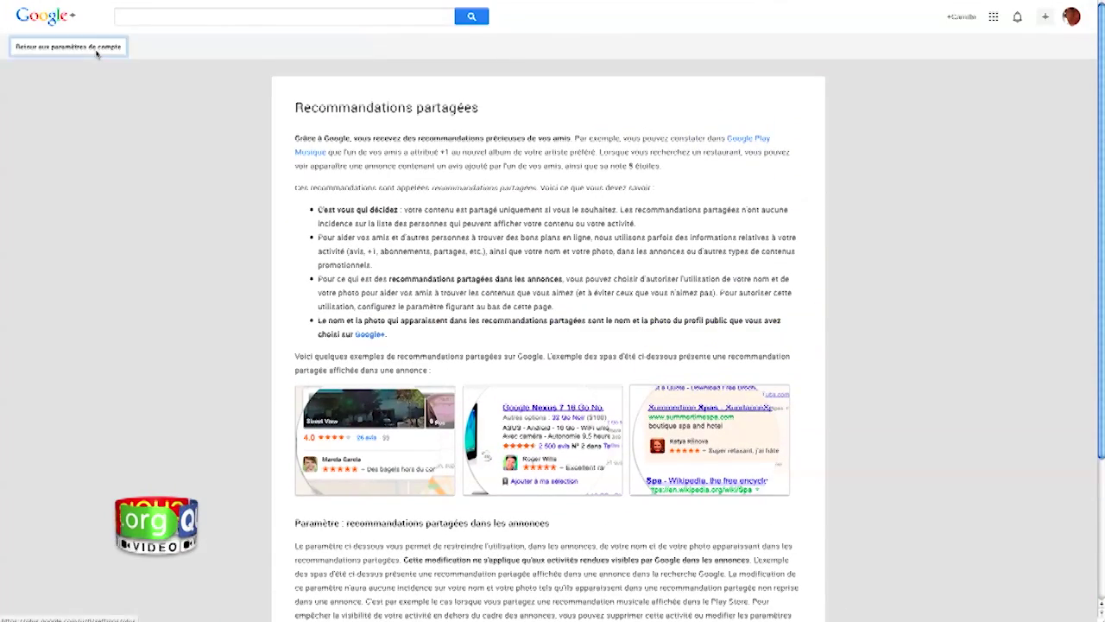
left_click(97, 54)
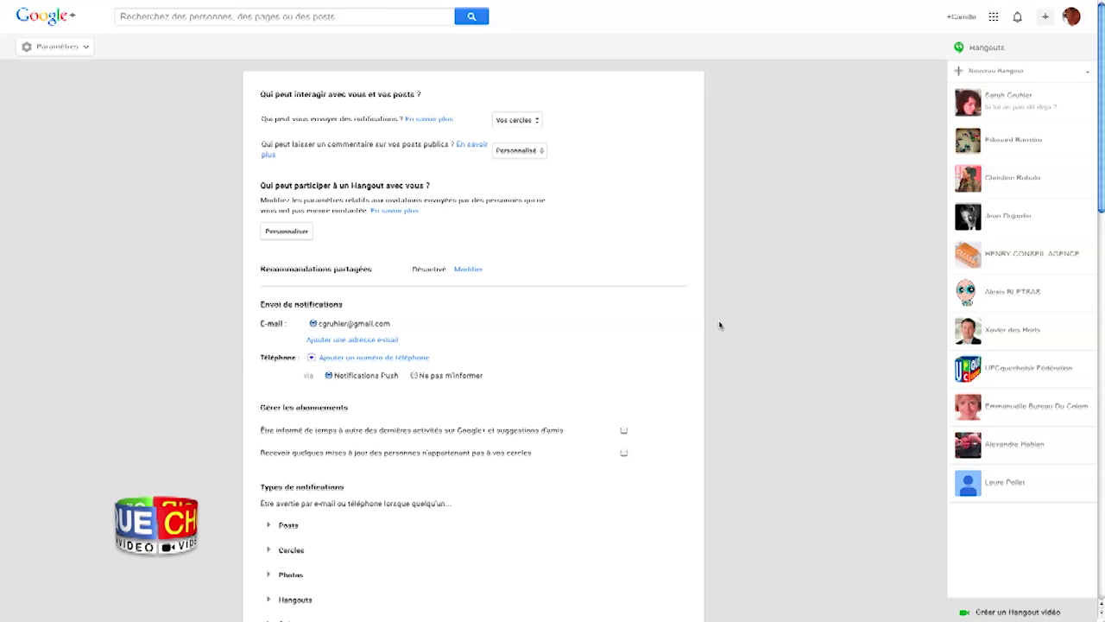
- Enable e-mail notifications for all six Posts events under Types de notifications
scroll(719, 325, "down", 3)
scroll(722, 325, "down", 5)
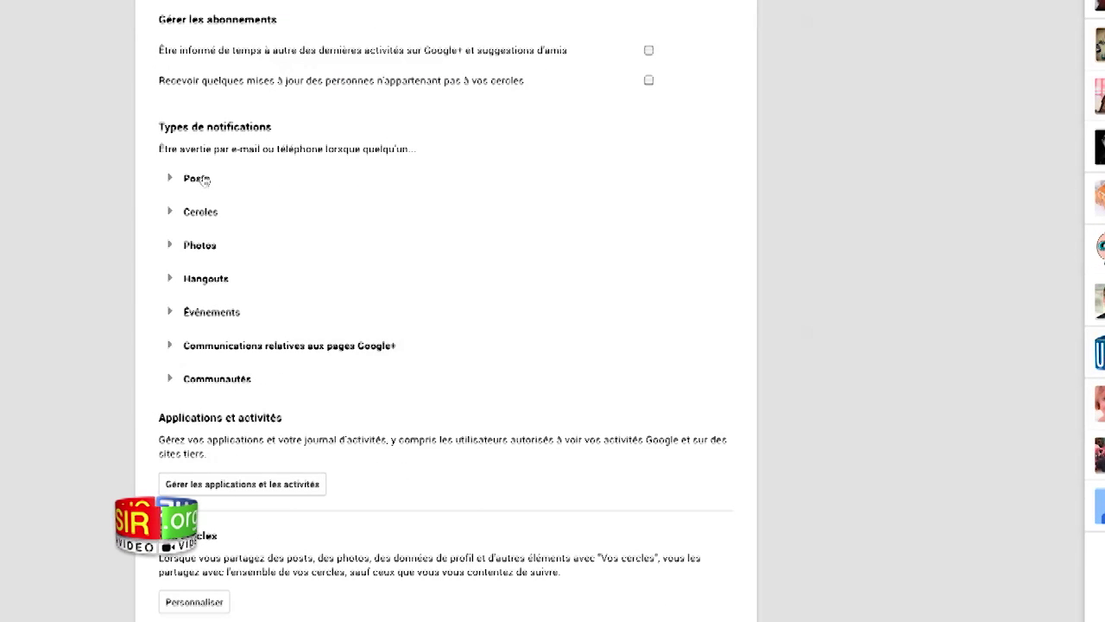
left_click(197, 179)
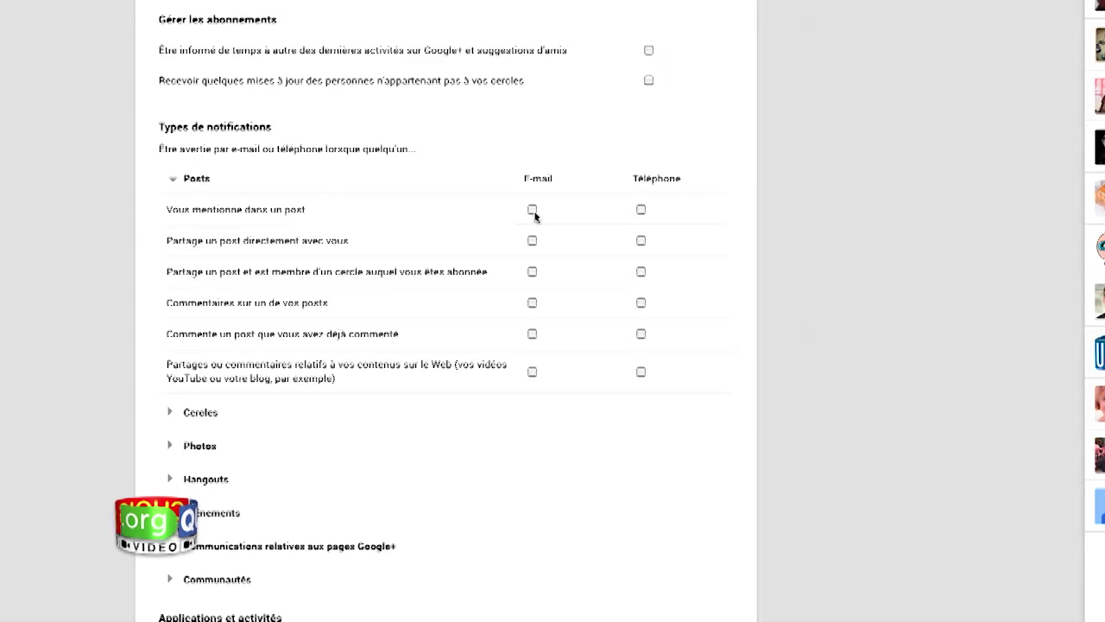
left_click(532, 240)
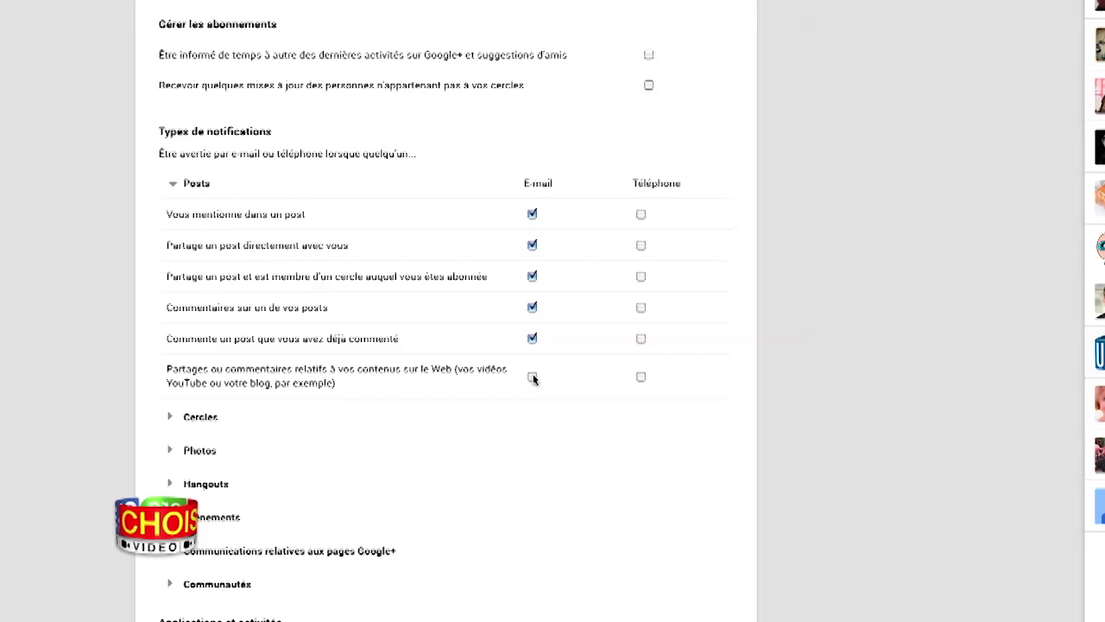
- Enable e-mail notifications for all four Photos events, including tags, profile photo suggestions and comments on tagged photos
scroll(353, 371, "down", 3)
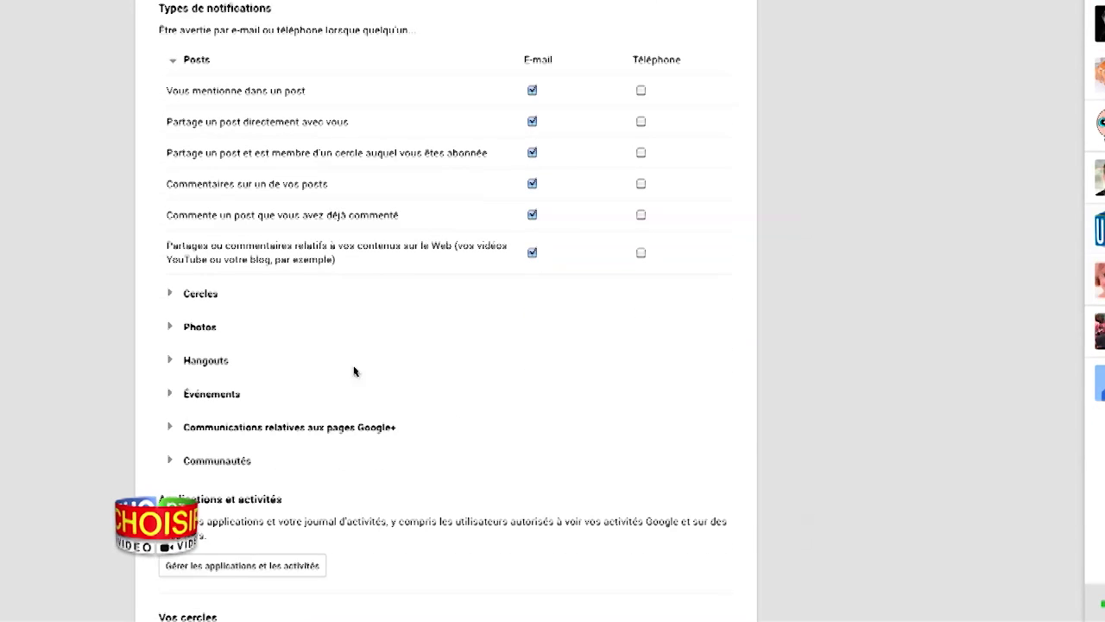
left_click(212, 330)
left_click(532, 359)
left_click(533, 390)
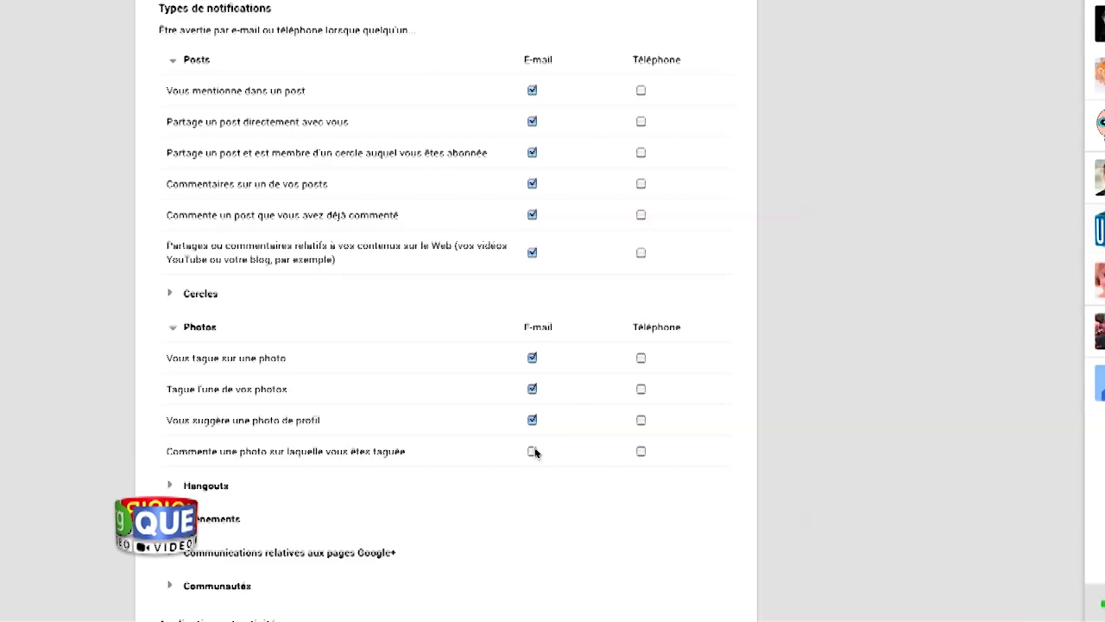
- Check the notifications on the home stream, and open the management page for applications and activities from the settings
scroll(565, 513, "down", 3)
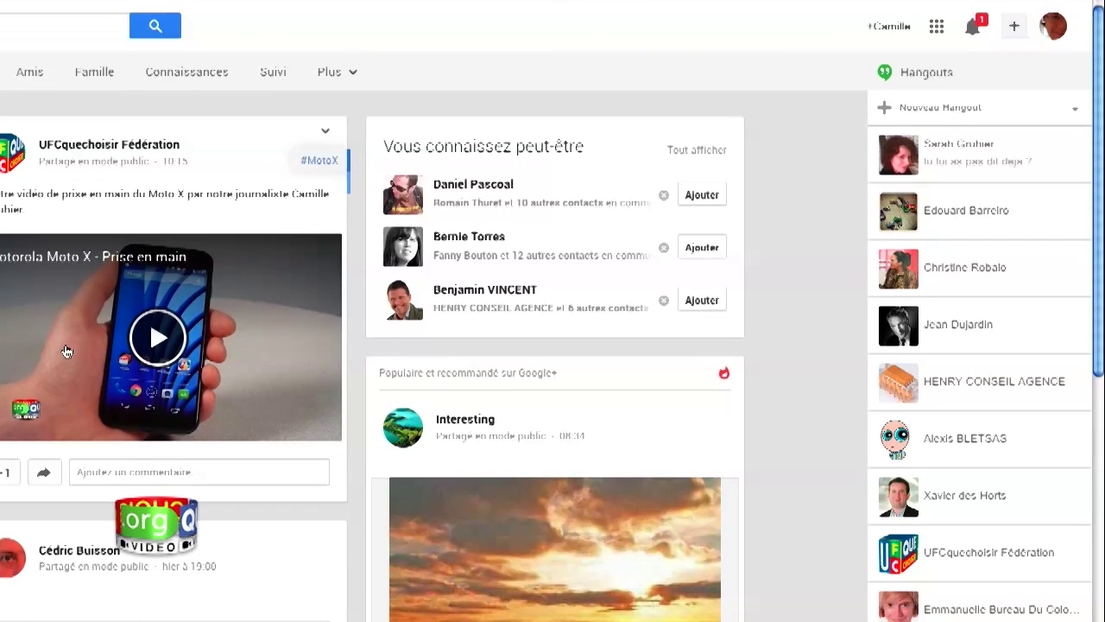
left_click(973, 29)
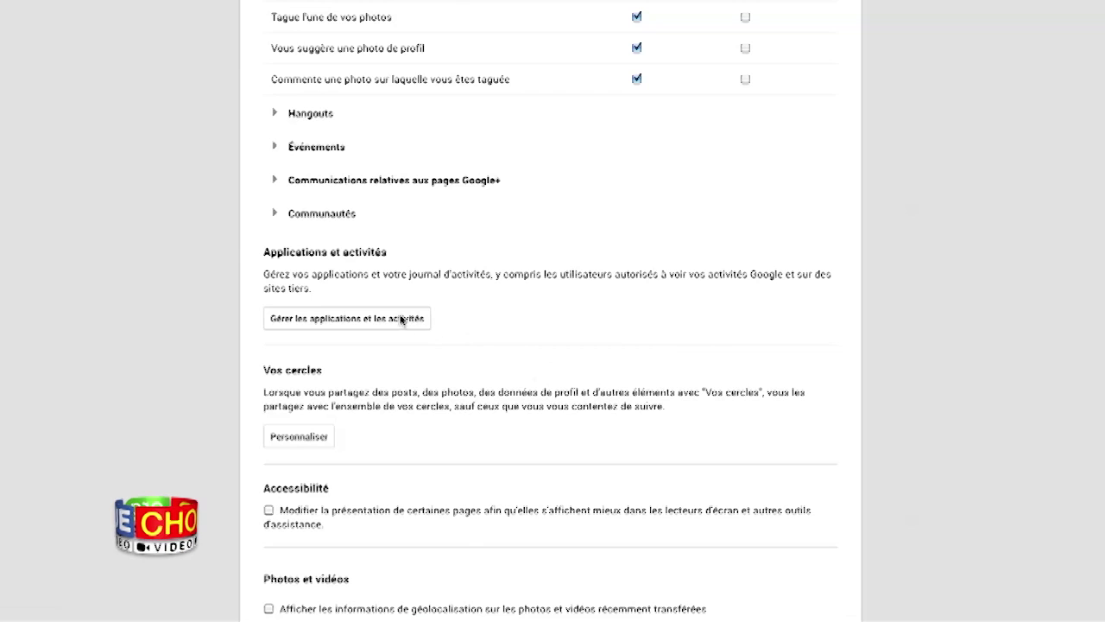
left_click(401, 319)
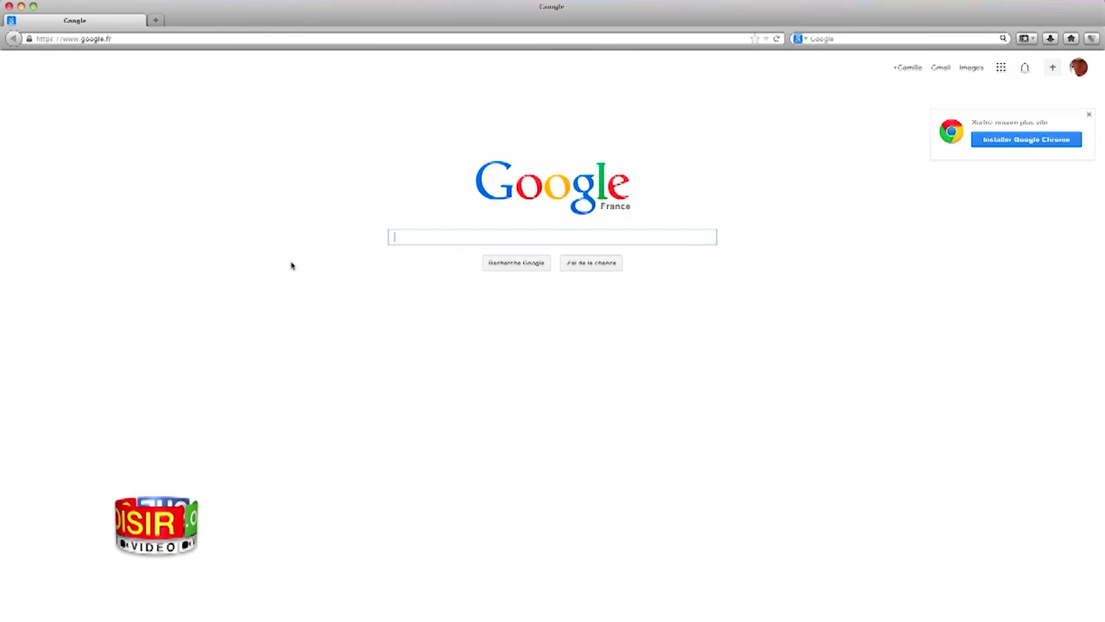
key("super+l")
type("www.deezer.com")
key("Return")
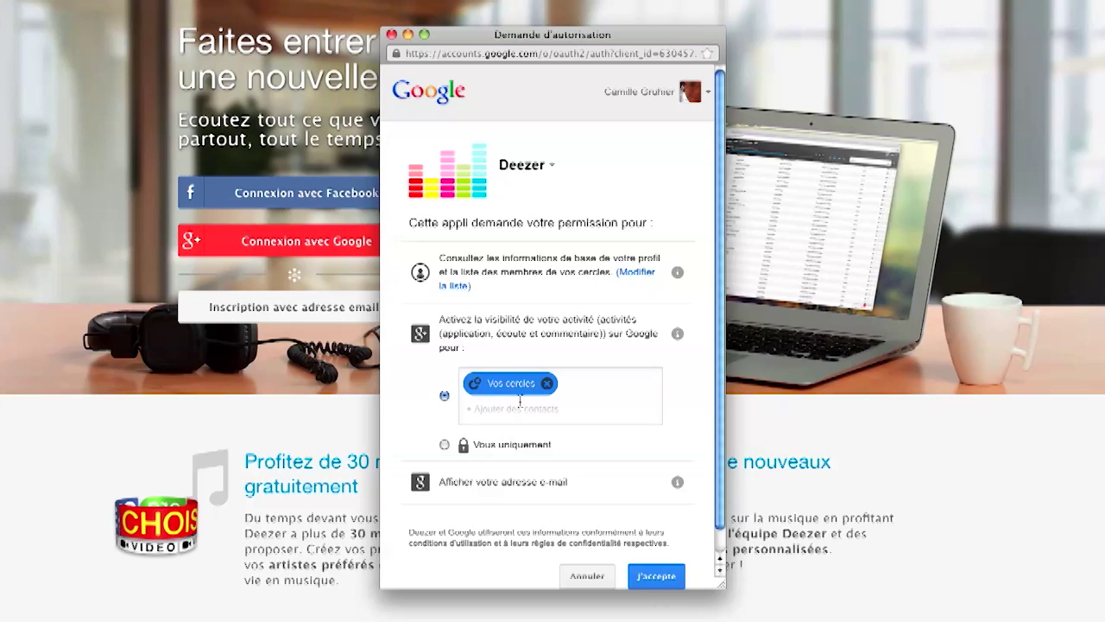
- In Deezer's Google authorization request, replace Vos cercles with the Amis circle for activity visibility, and accept the permissions
left_click(547, 383)
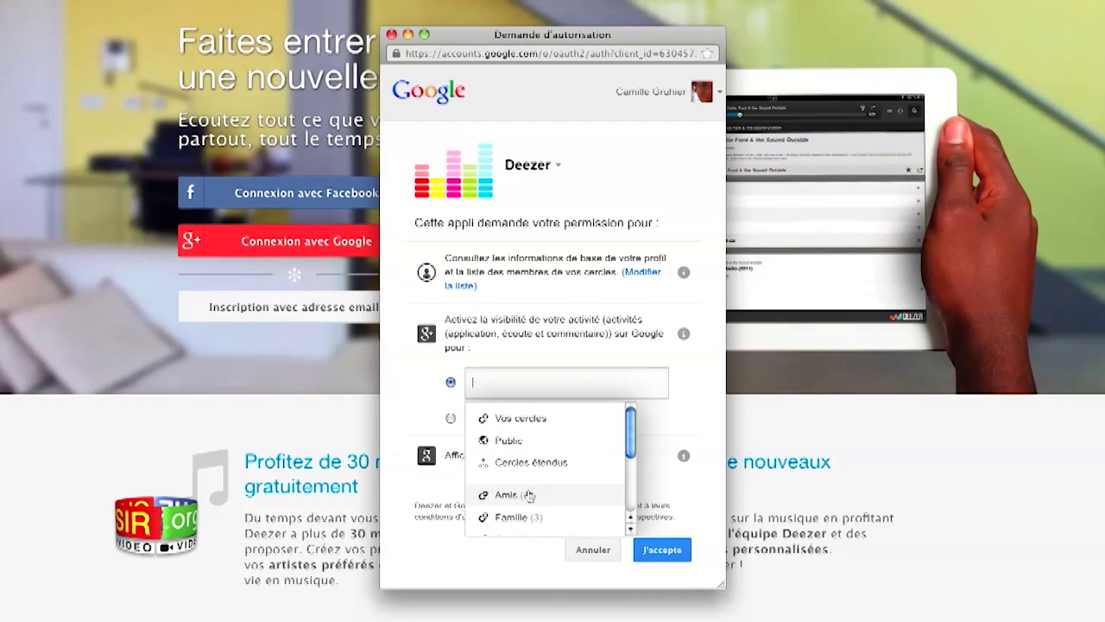
left_click(527, 494)
left_click(674, 414)
left_click(662, 550)
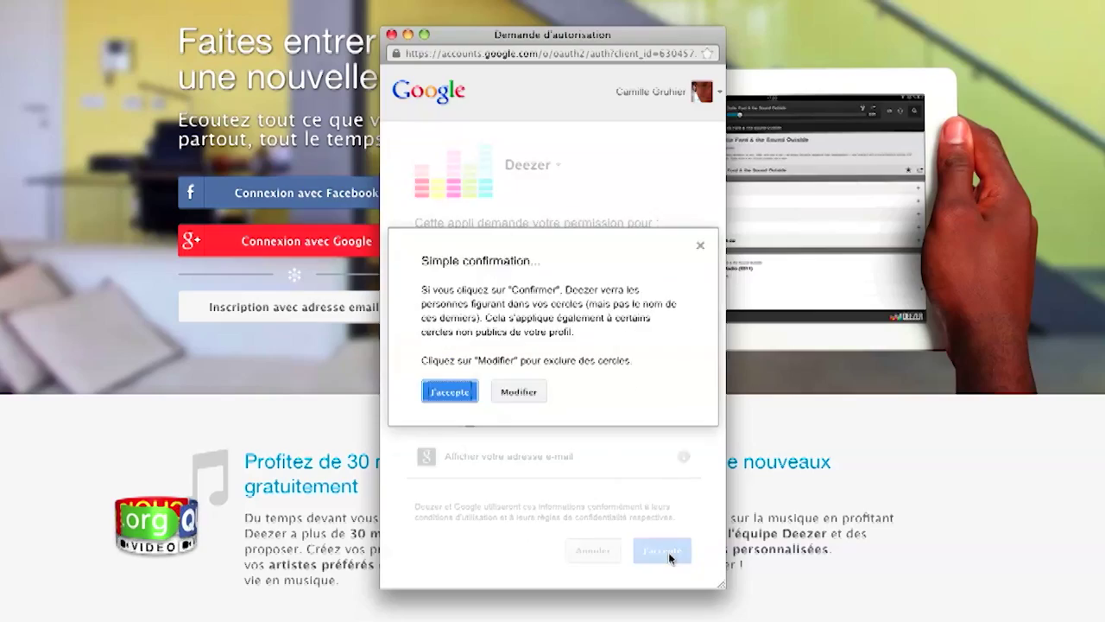
left_click(446, 391)
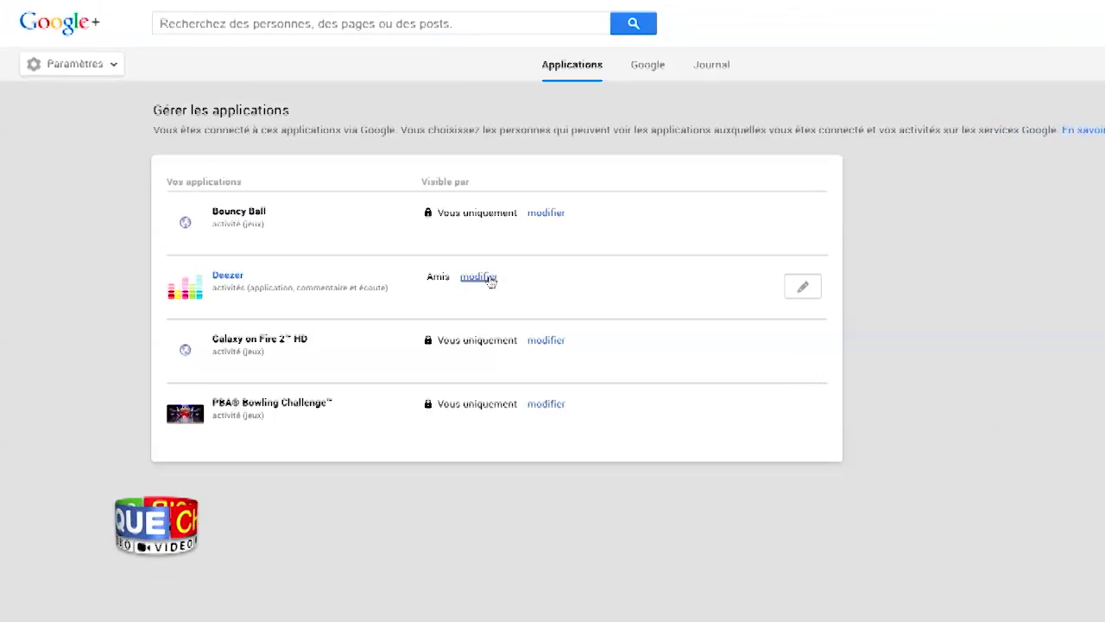
- On the Google+ applications page, change Deezer's visibility to Vous uniquement and save
left_click(479, 277)
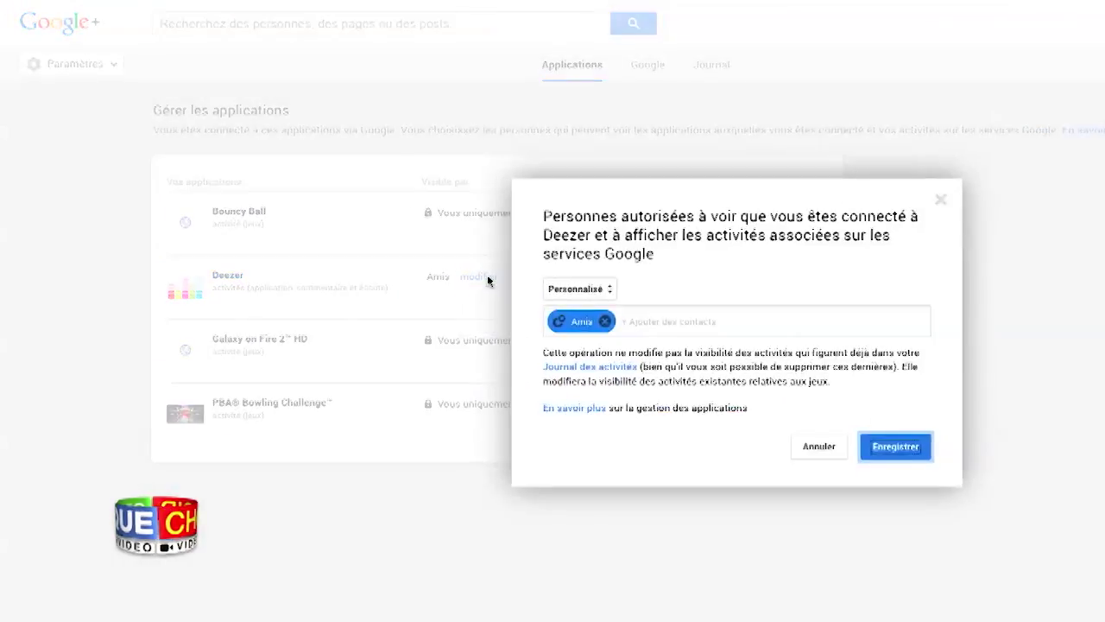
left_click(592, 291)
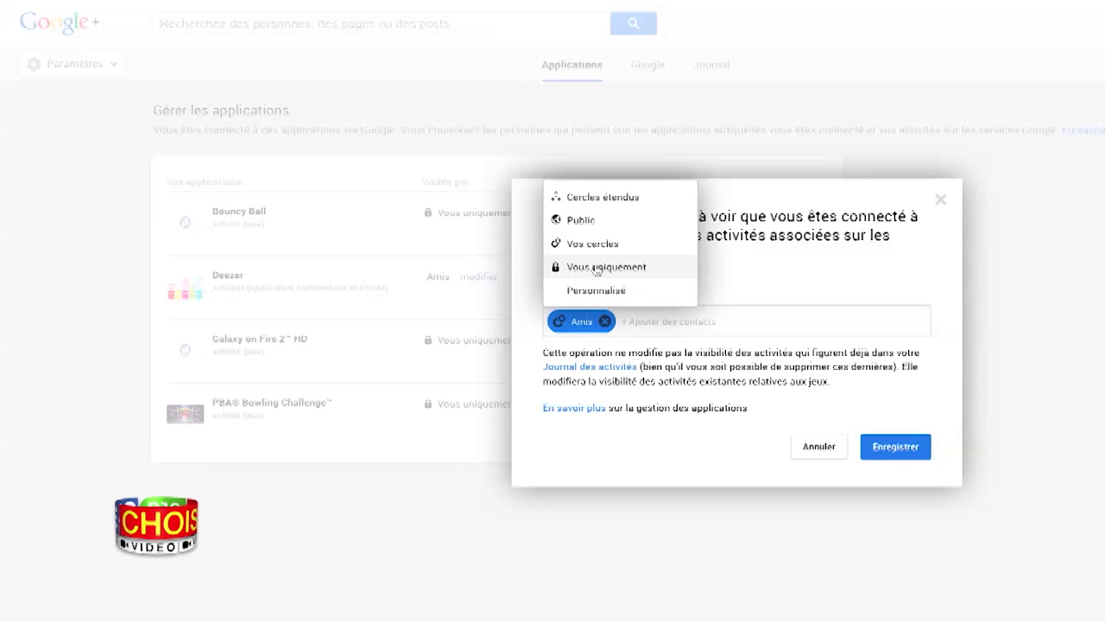
left_click(598, 270)
left_click(904, 423)
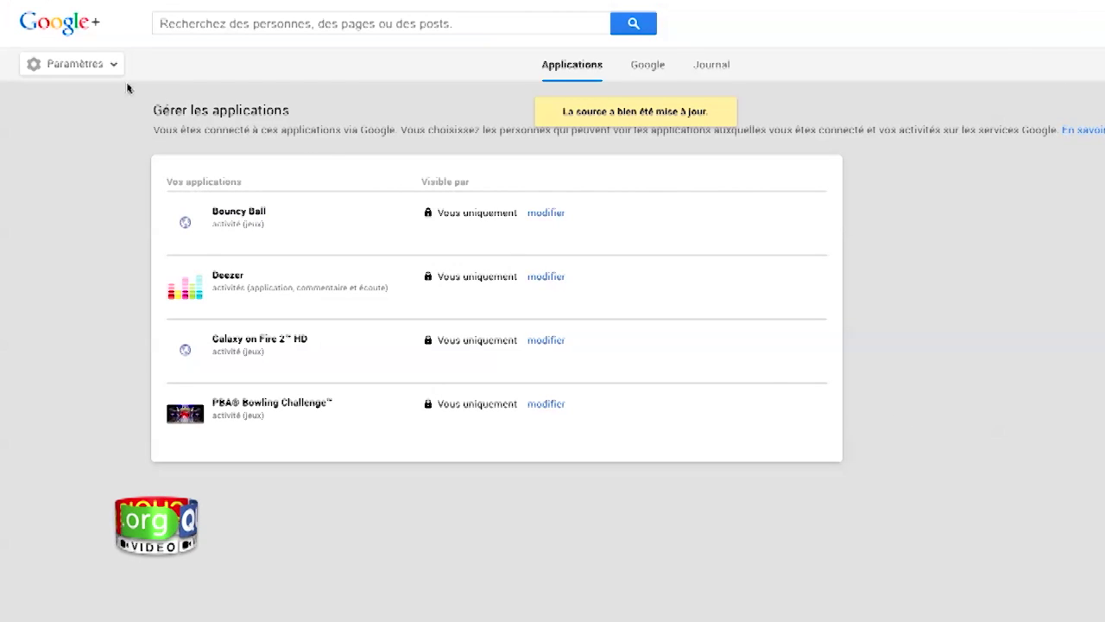
- Start a post on the home stream and set its audience to Public plus the Famille circle
left_click(62, 74)
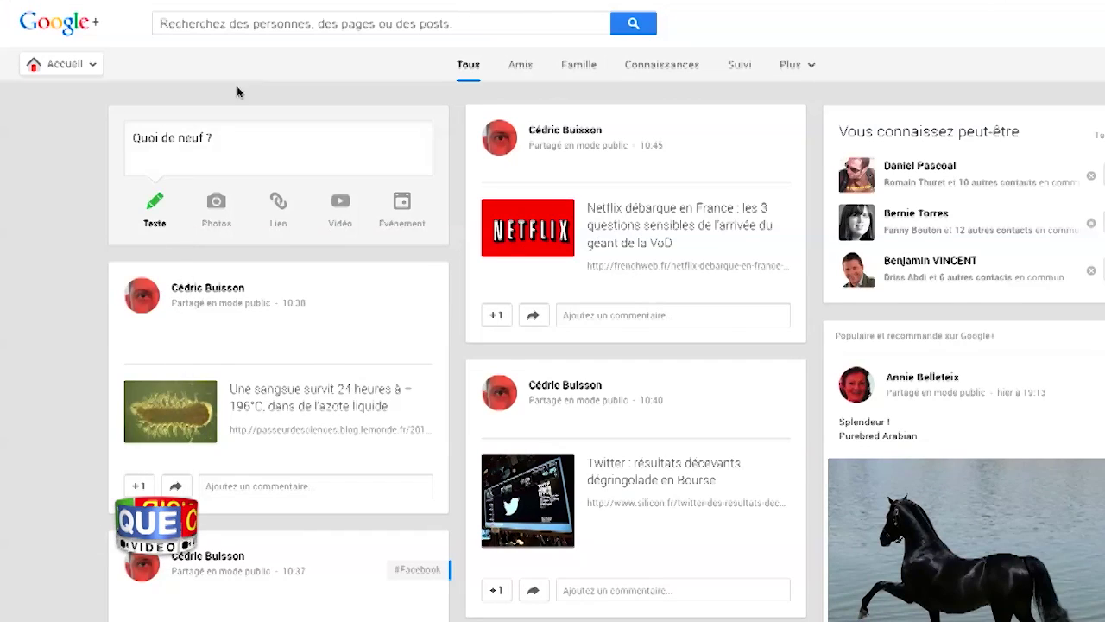
left_click(225, 138)
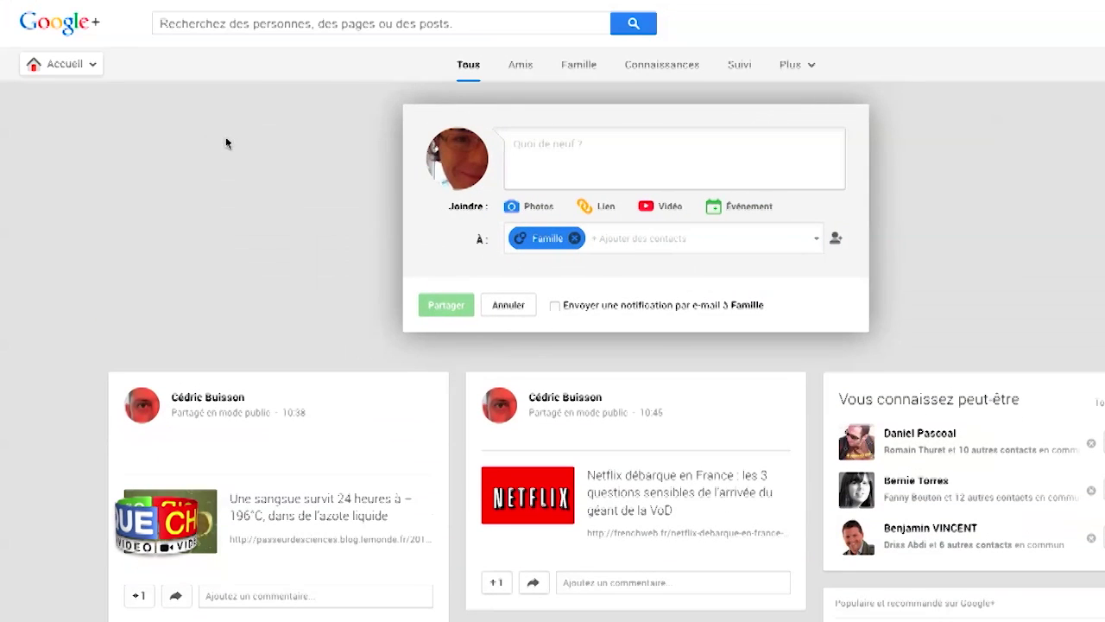
left_click(574, 238)
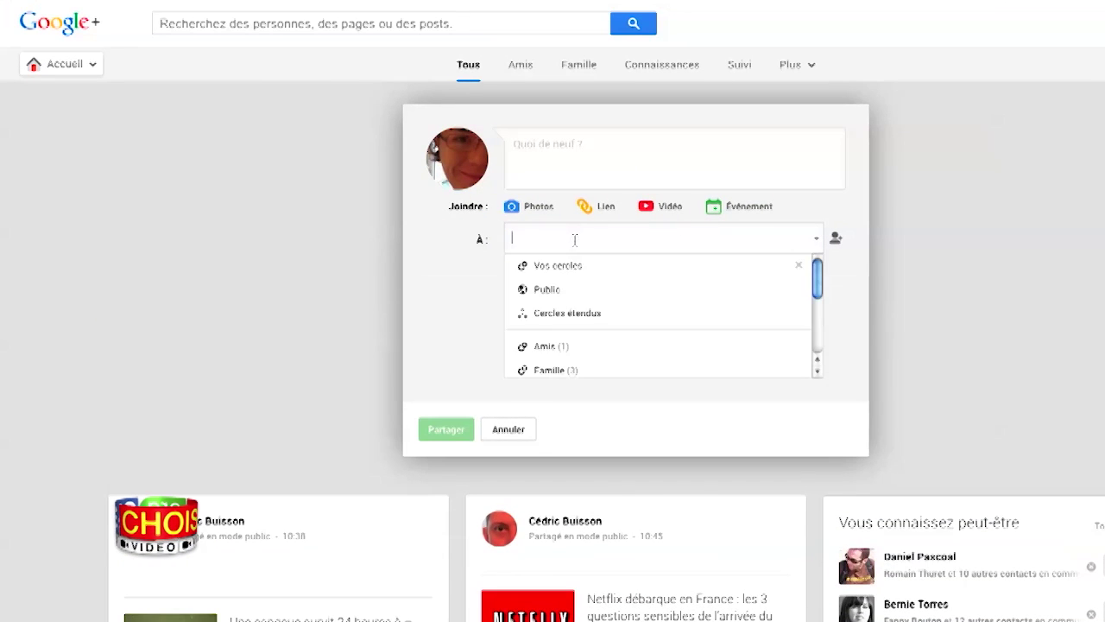
left_click(576, 290)
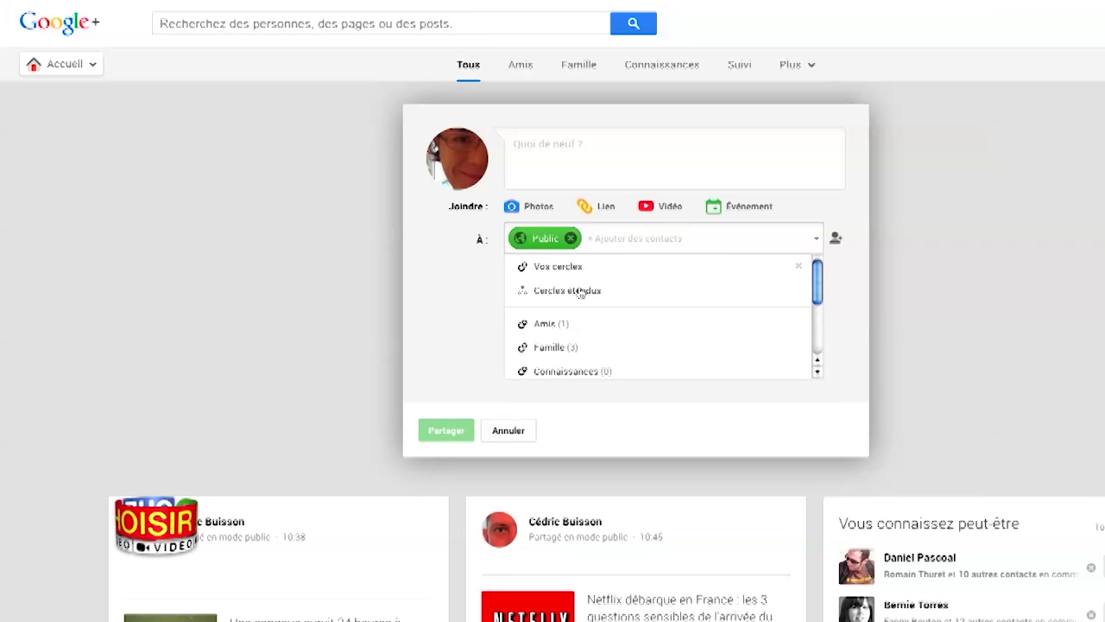
left_click(575, 346)
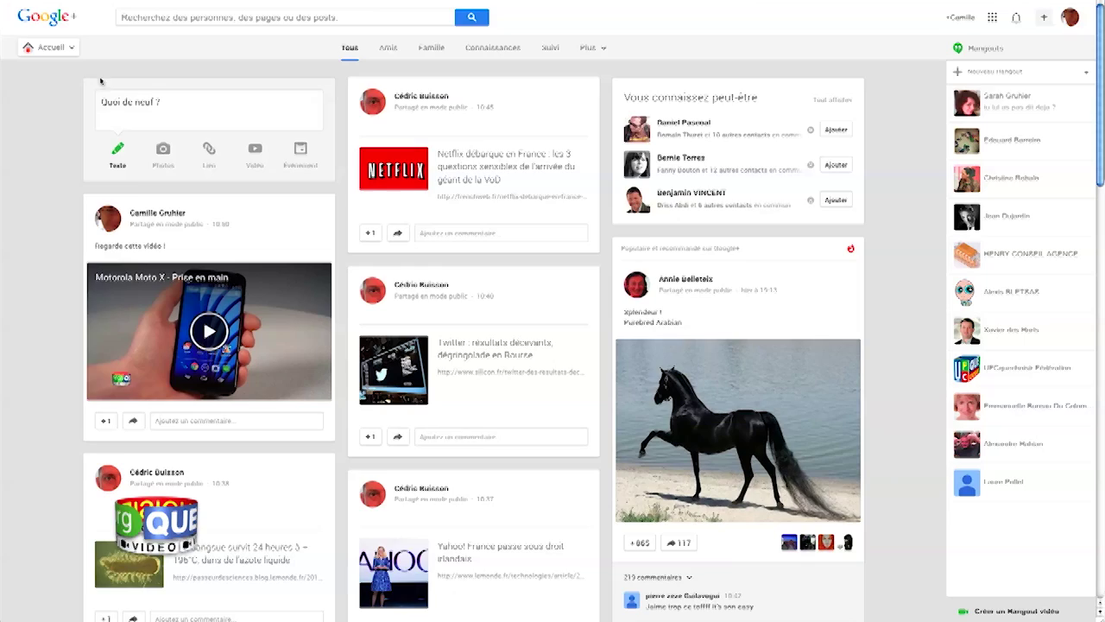
- Return to the Google+ settings and enable location sharing under Paramètres de localisation
mouse_move(57, 49)
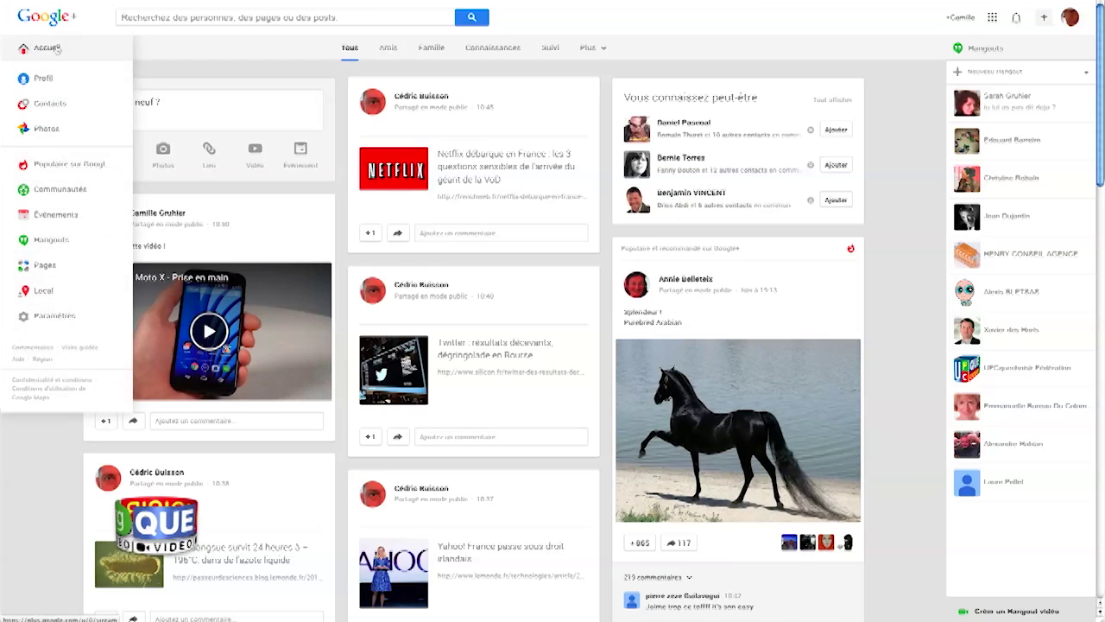
left_click(45, 317)
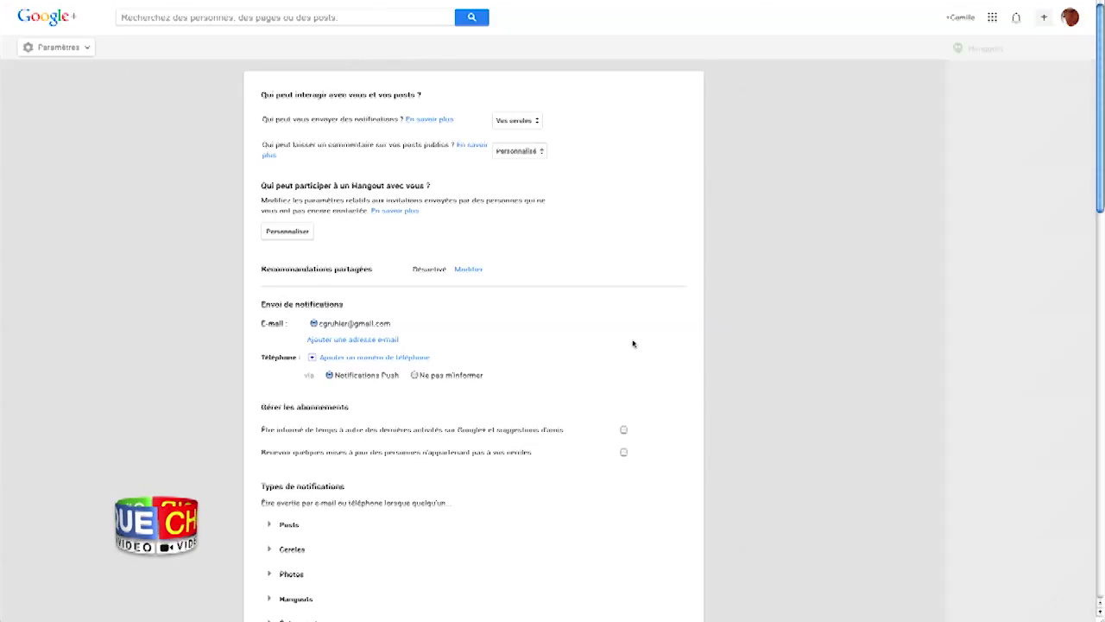
scroll(633, 343, "down", 20)
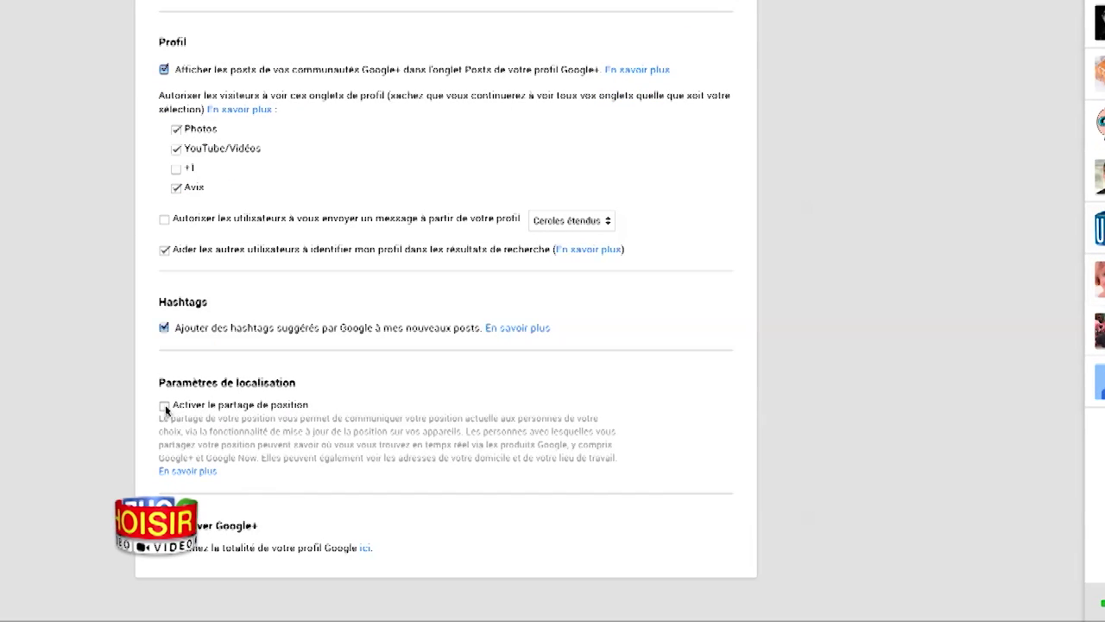
left_click(164, 407)
- Set a custom audience of the Amis circle for seeing the exact position, and save it
scroll(392, 421, "down", 2)
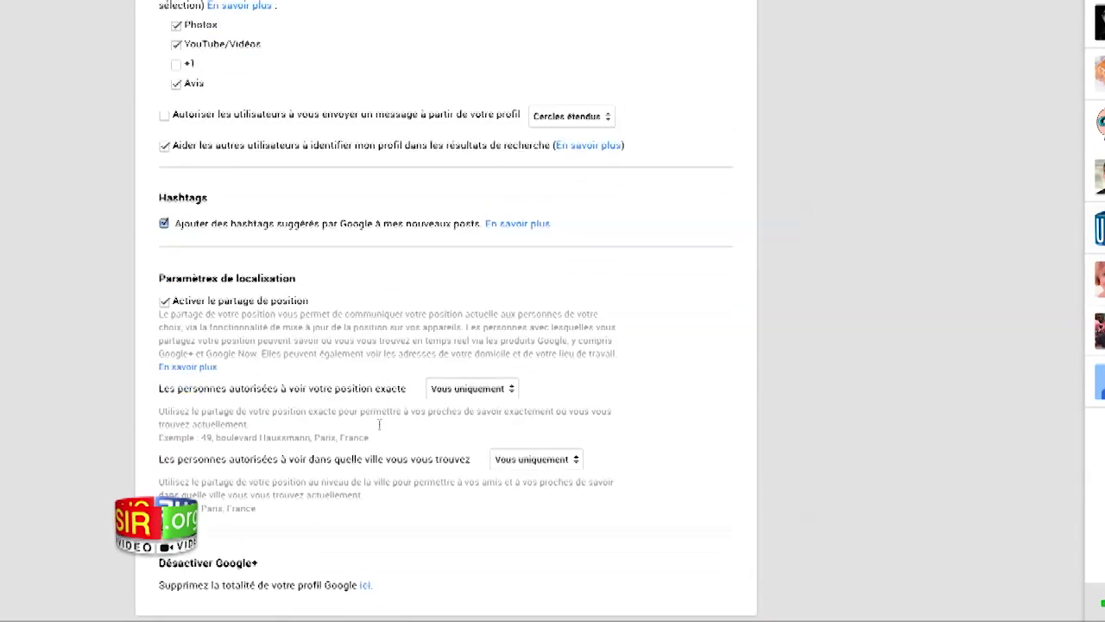
left_click(472, 350)
left_click(479, 375)
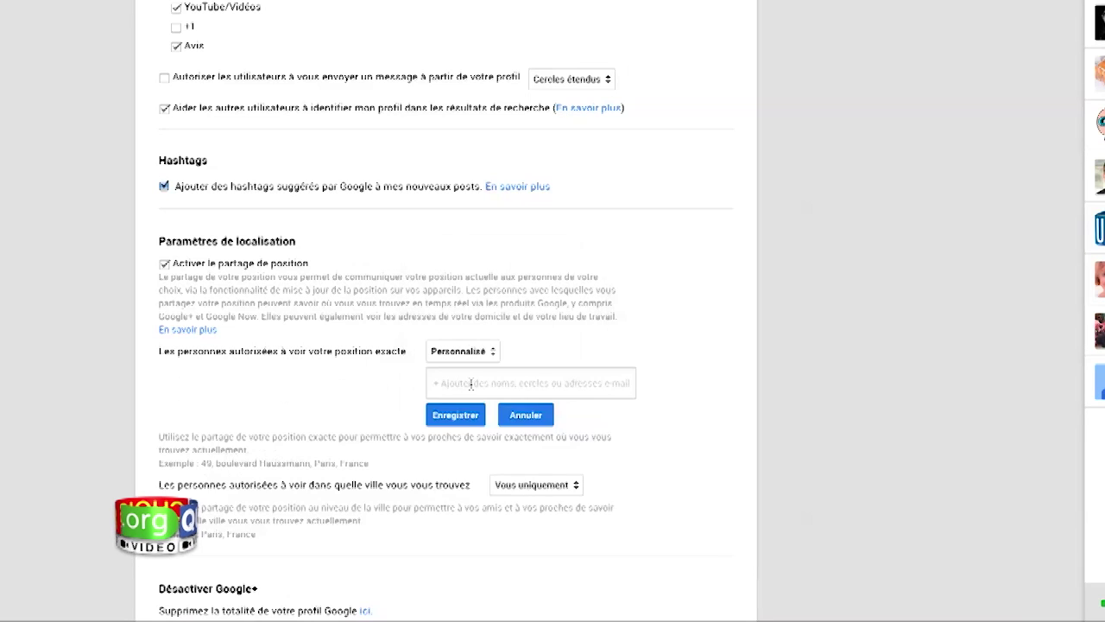
type("ami")
left_click(512, 443)
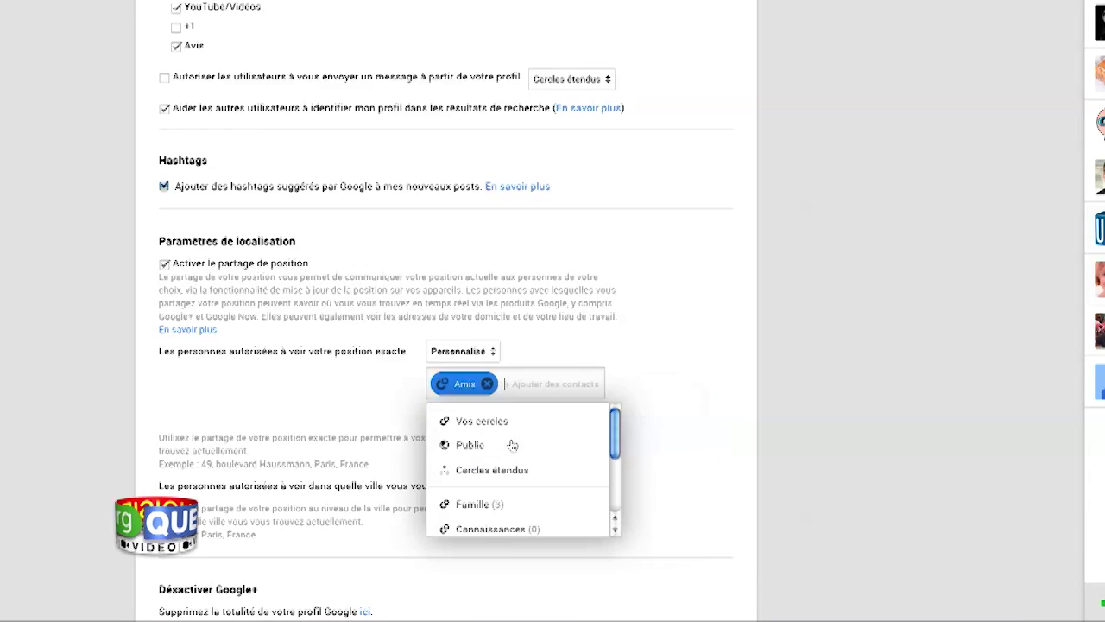
left_click(714, 423)
left_click(457, 418)
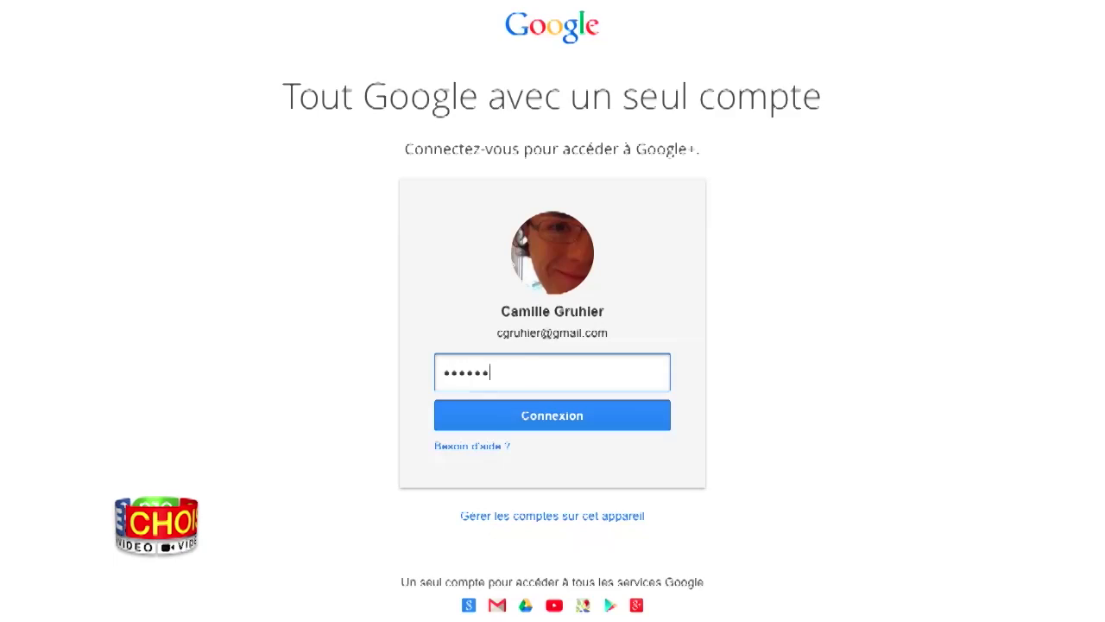
- Enter the Google account password and sign in to Google+
type("••••")
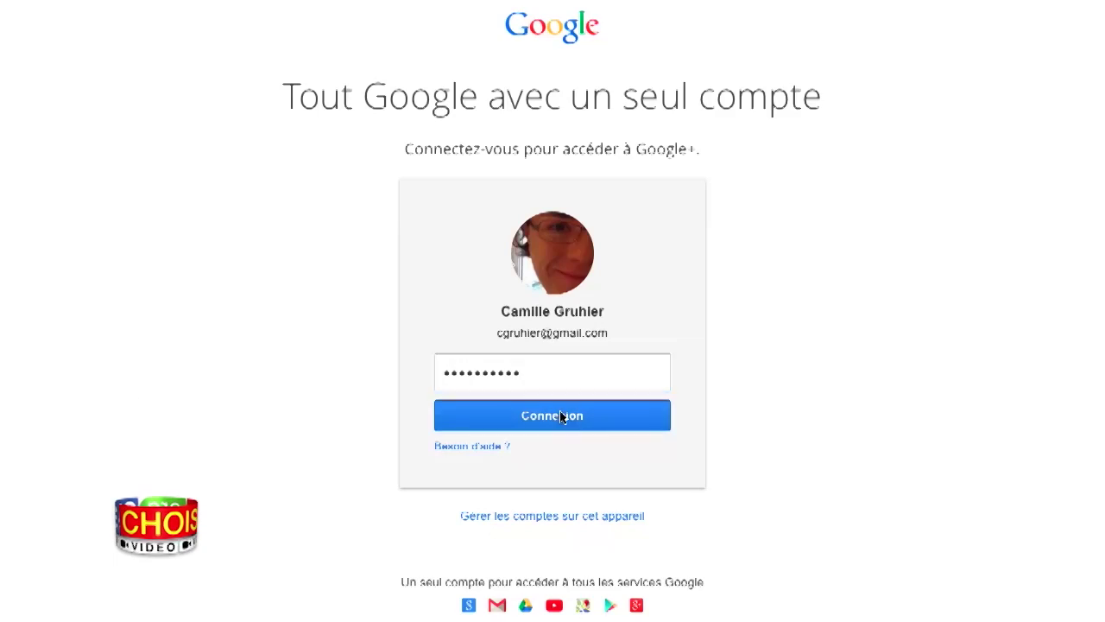
left_click(564, 415)
- Open the Google account settings and show the Outils de gestion données page
left_click(995, 12)
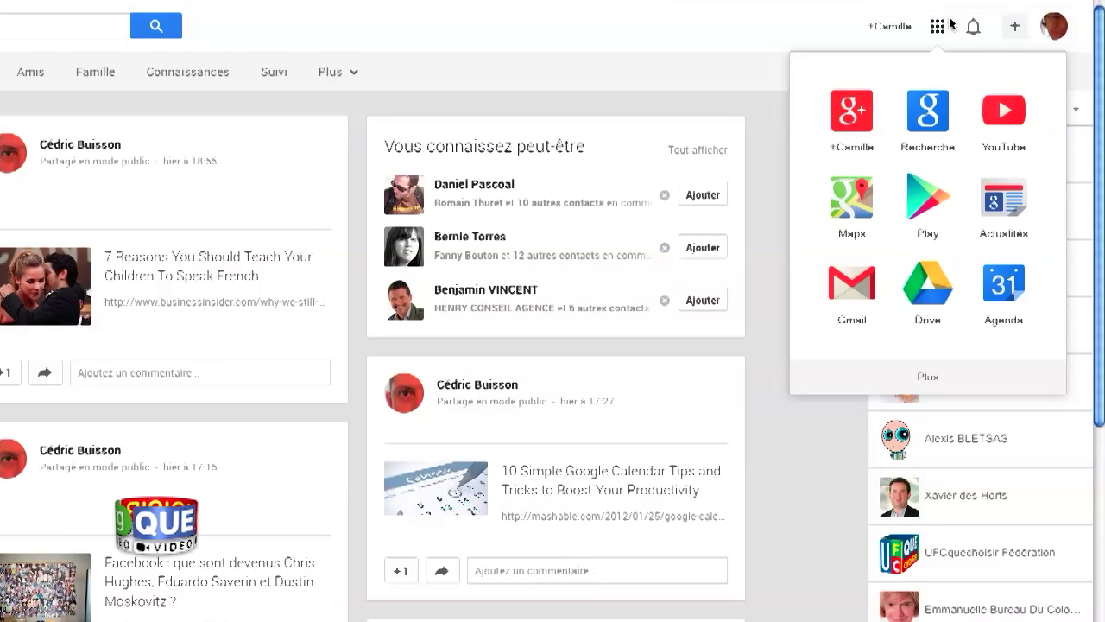
left_click(1066, 32)
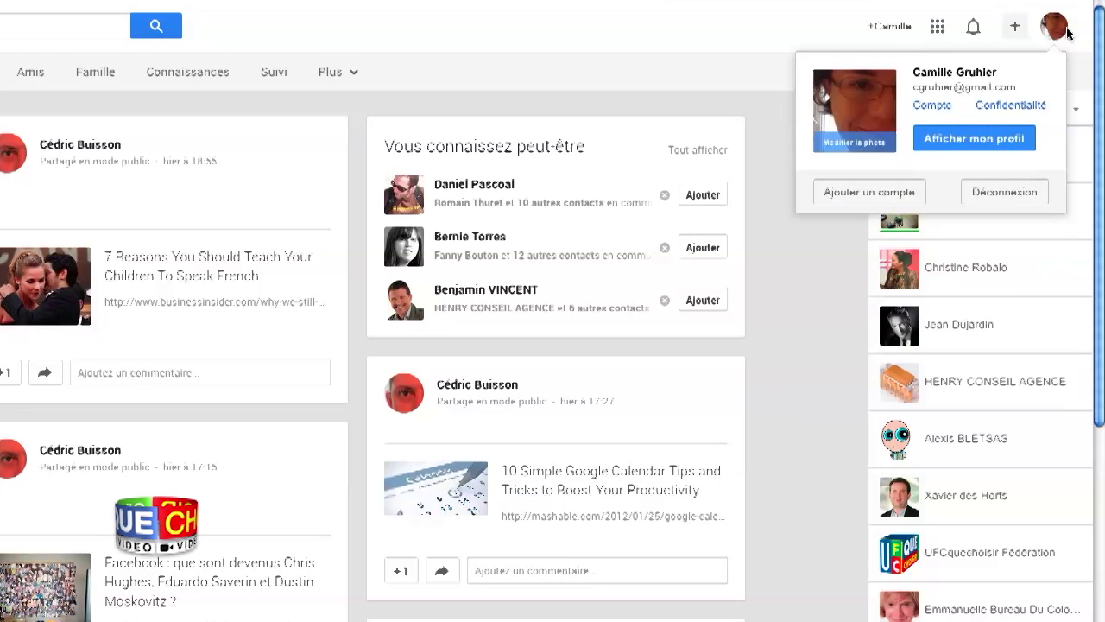
left_click(938, 105)
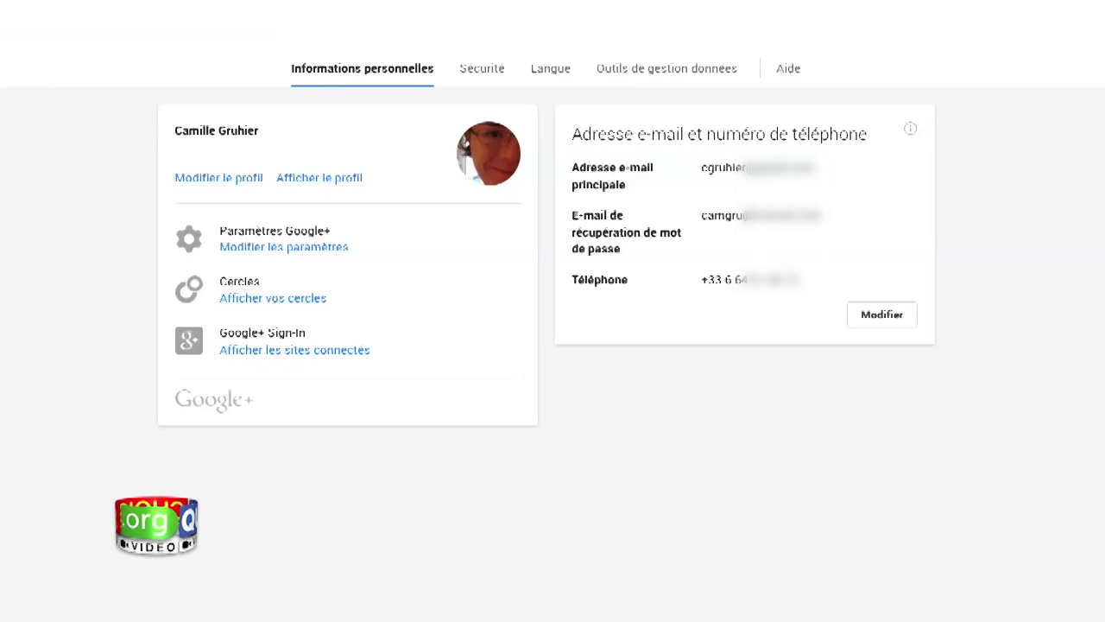
left_click(673, 75)
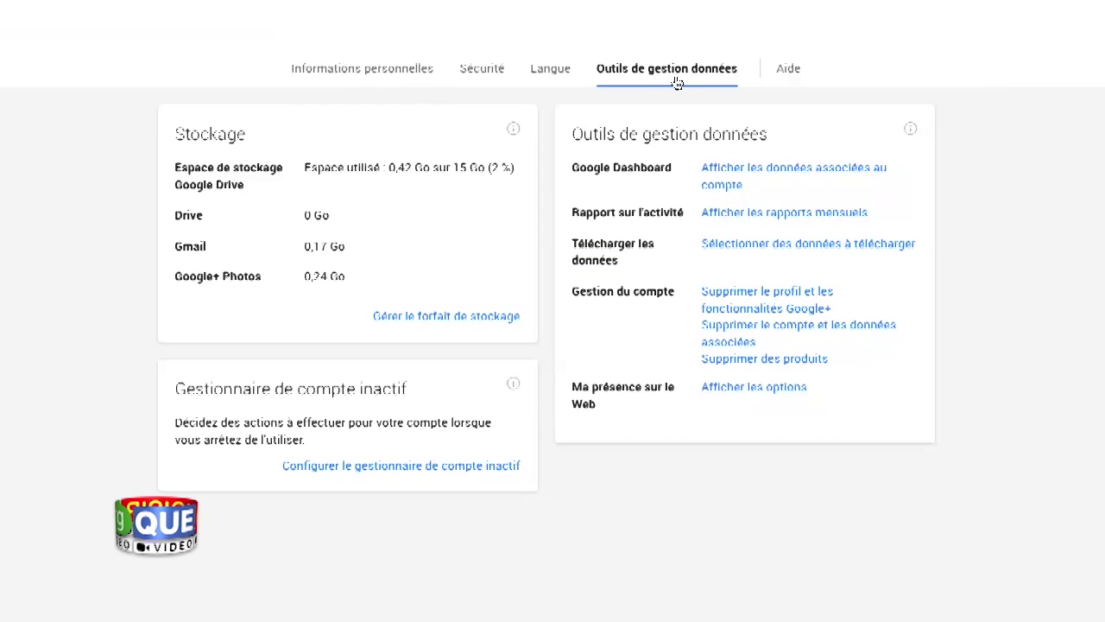
- Choose to download the account data and create a ZIP archive containing all 16 Google products
left_click(734, 248)
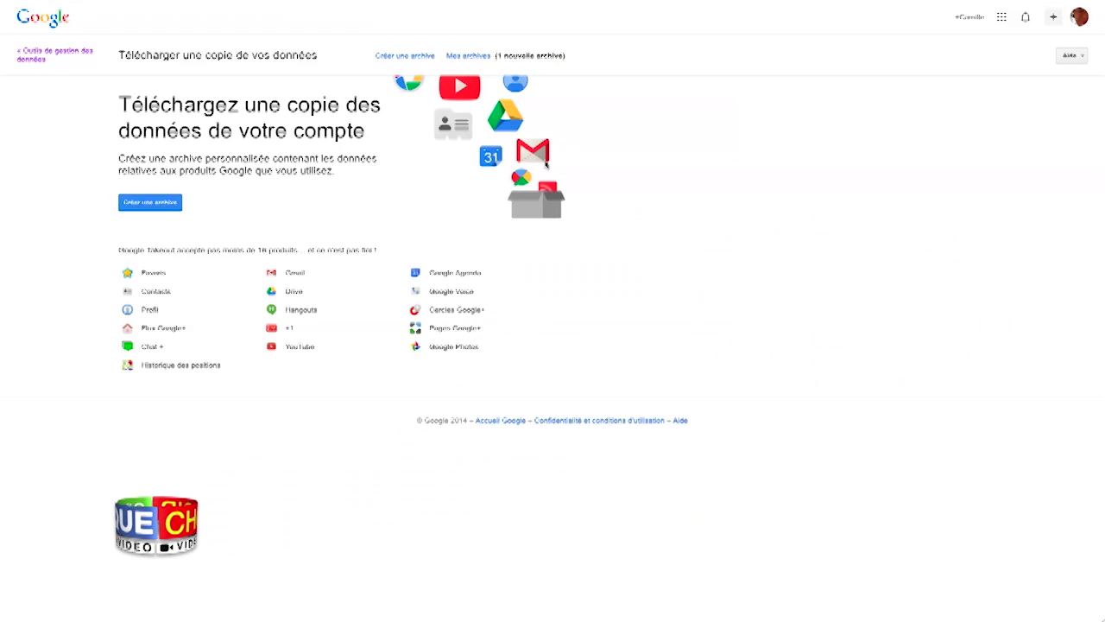
left_click(148, 204)
left_click(79, 166)
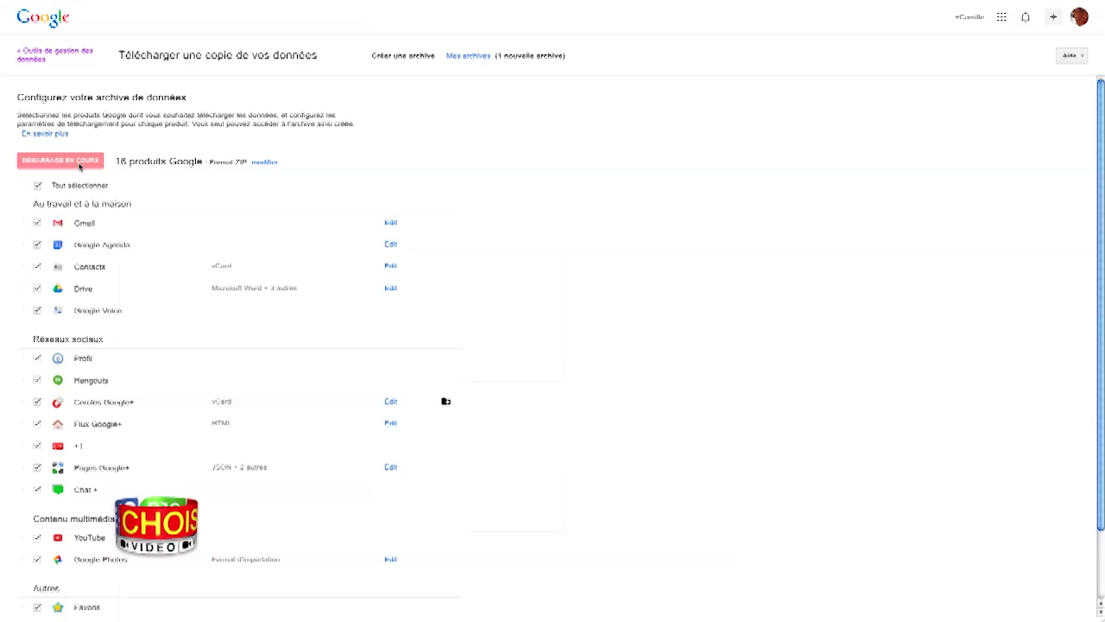